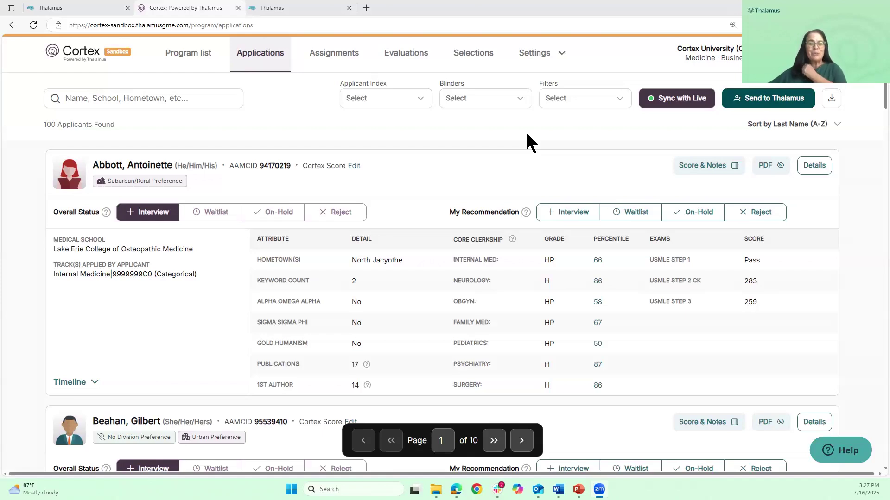
Open the Score settings and review the existing list of competencies in Score Administration
click(537, 56)
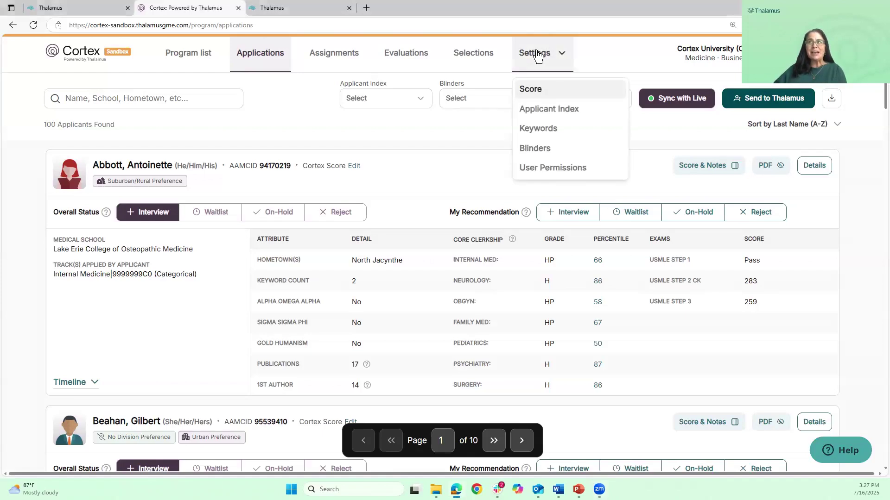
click(538, 92)
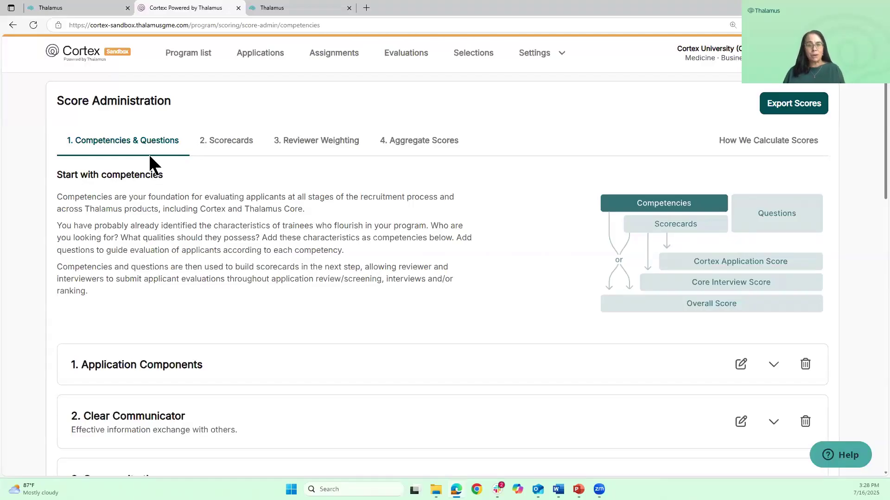
scroll(269, 174, down, 1)
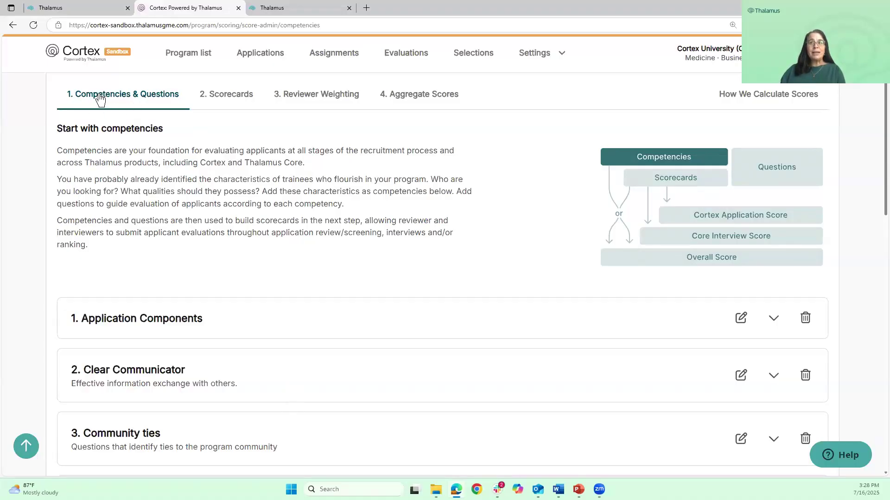
scroll(181, 278, down, 5)
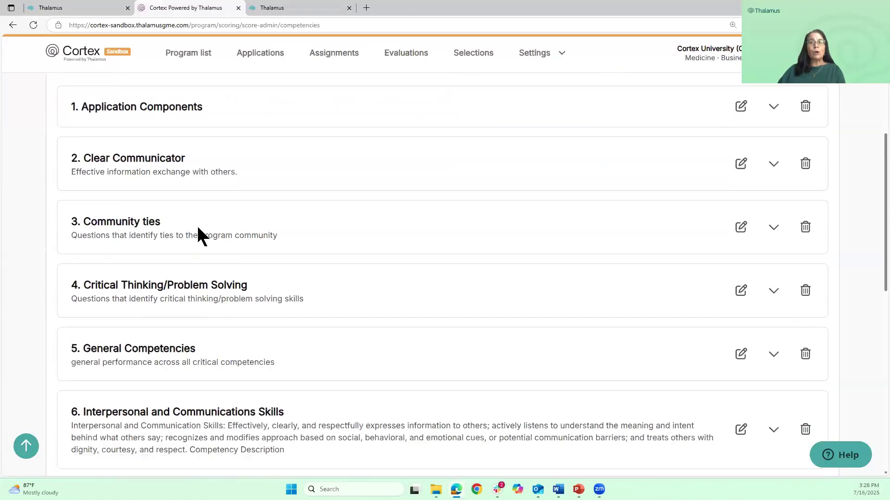
scroll(199, 234, down, 2)
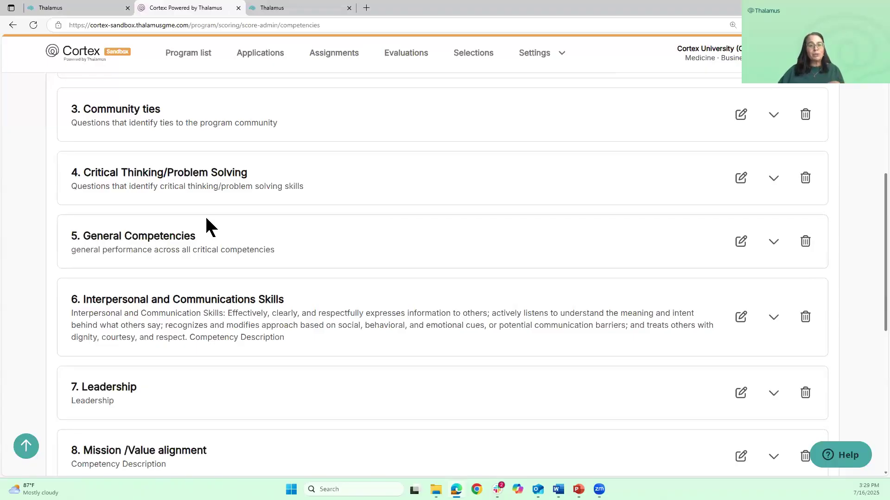
scroll(301, 220, down, 1)
scroll(297, 220, down, 4)
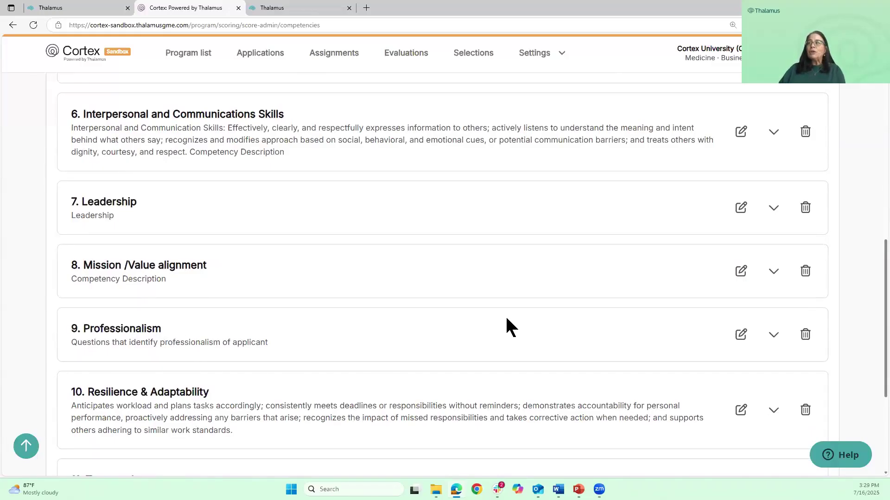
scroll(498, 305, down, 5)
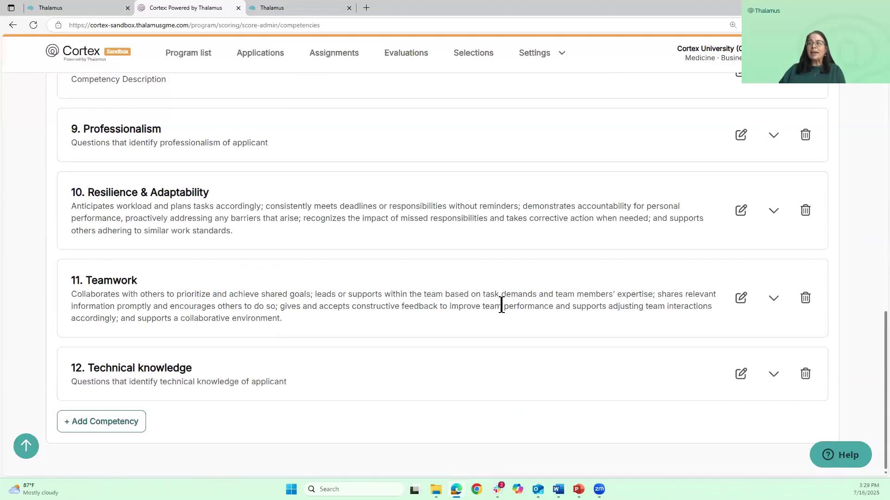
Add a new competency at the end of the list and name it Flexibility
click(112, 422)
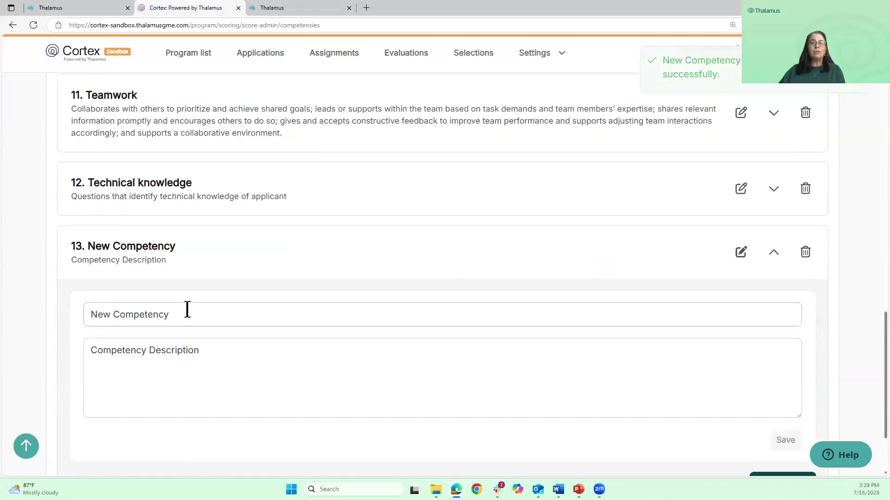
drag(187, 310, 50, 295)
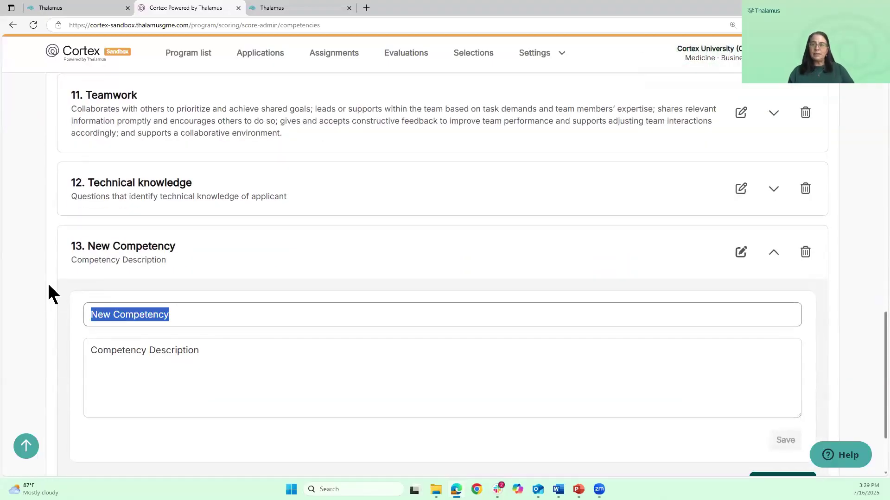
text(Te)
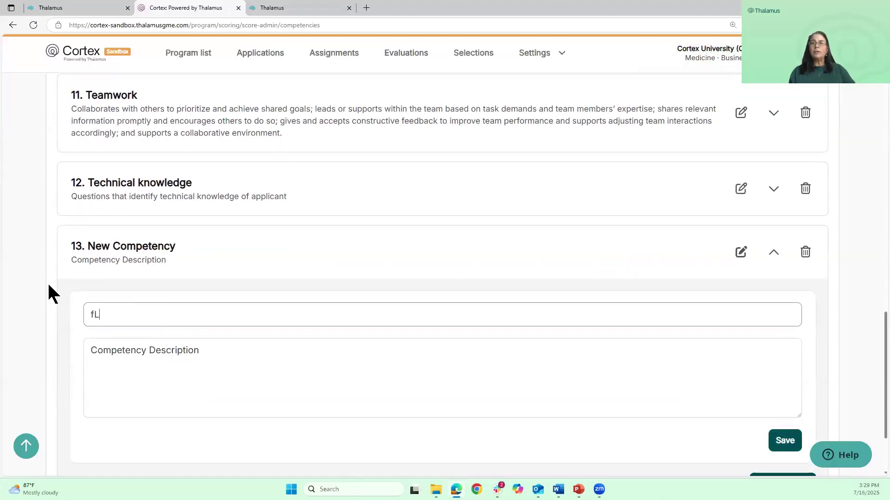
key(BackSpace)
key(BackSpace)
text(T)
key(BackSpace)
text(fLE)
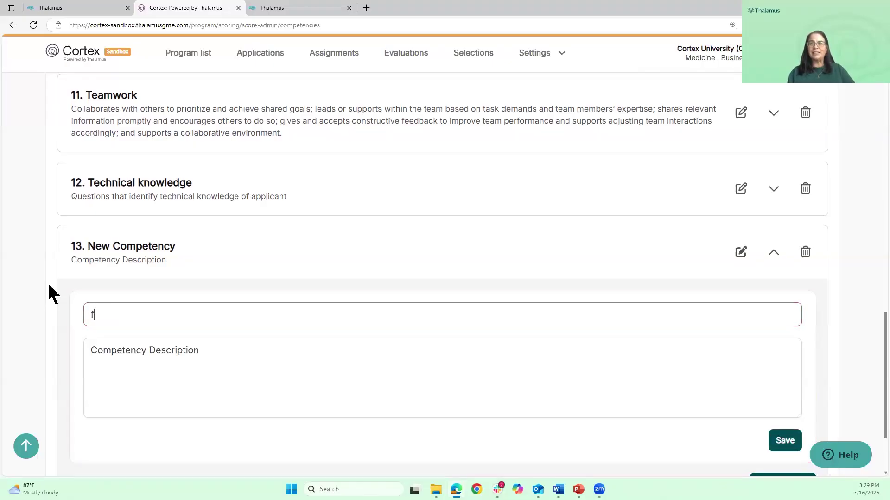
key(BackSpace)
key(BackSpace)
key(BackSpace)
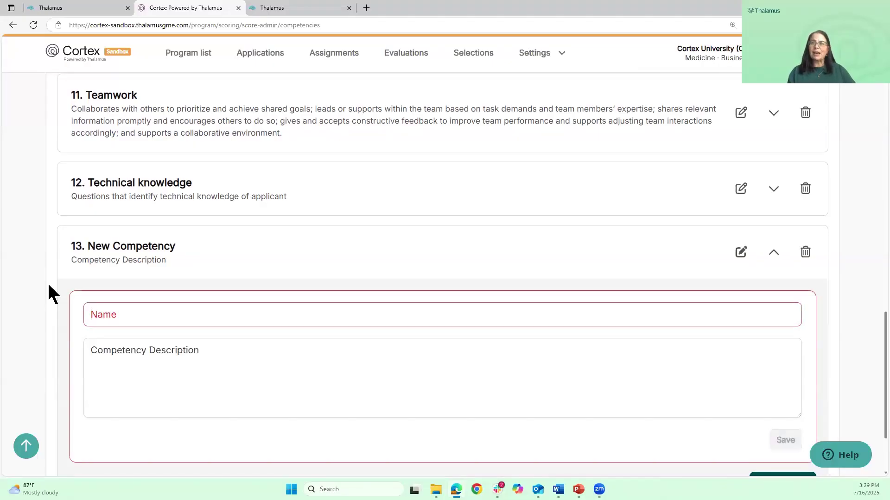
text(Flexi)
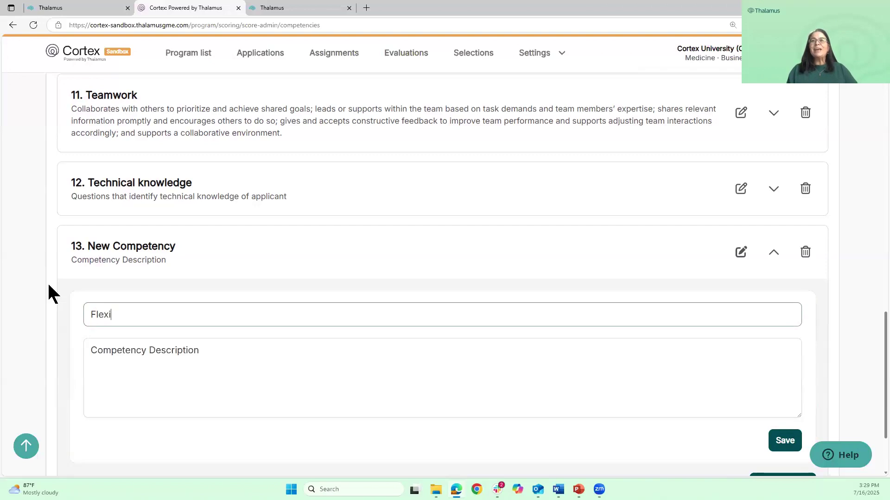
text(bility)
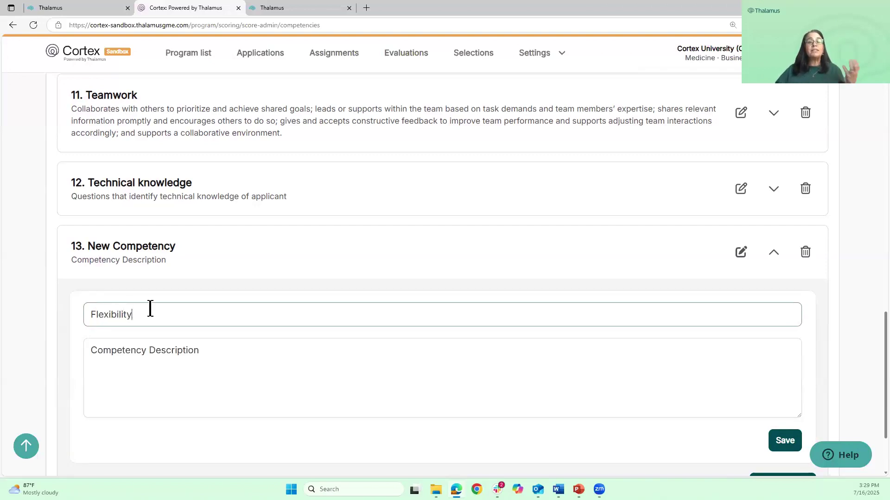
Save the Flexibility competency with its placeholder description
click(176, 365)
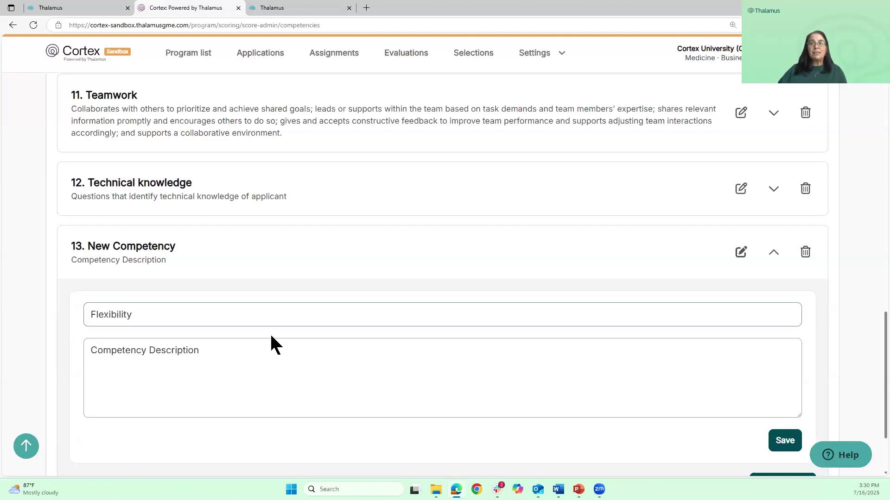
scroll(272, 335, up, 2)
scroll(272, 335, down, 2)
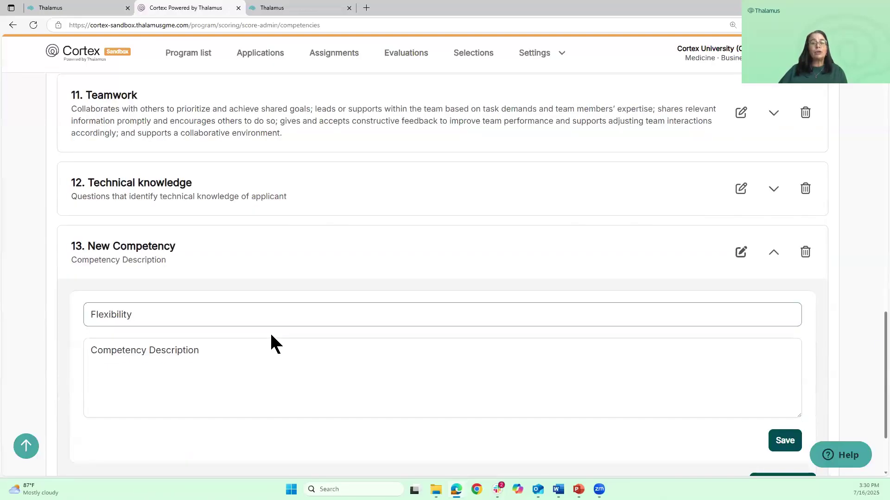
scroll(274, 332, down, 2)
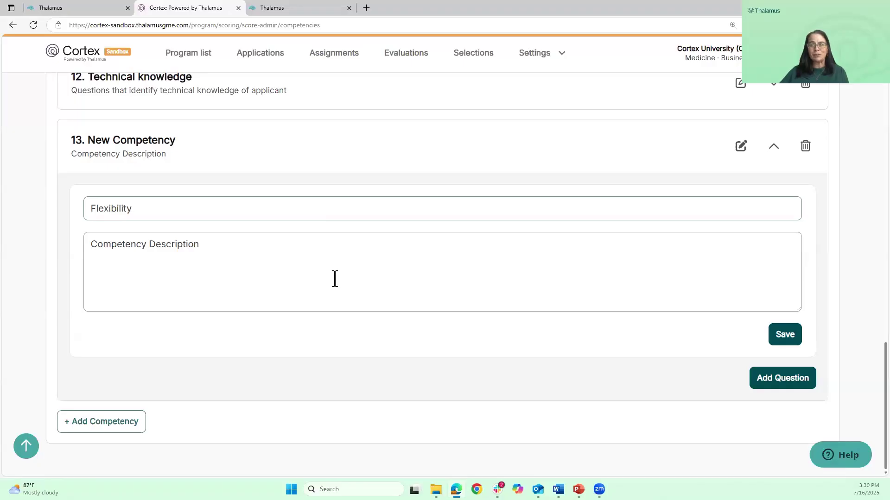
click(787, 335)
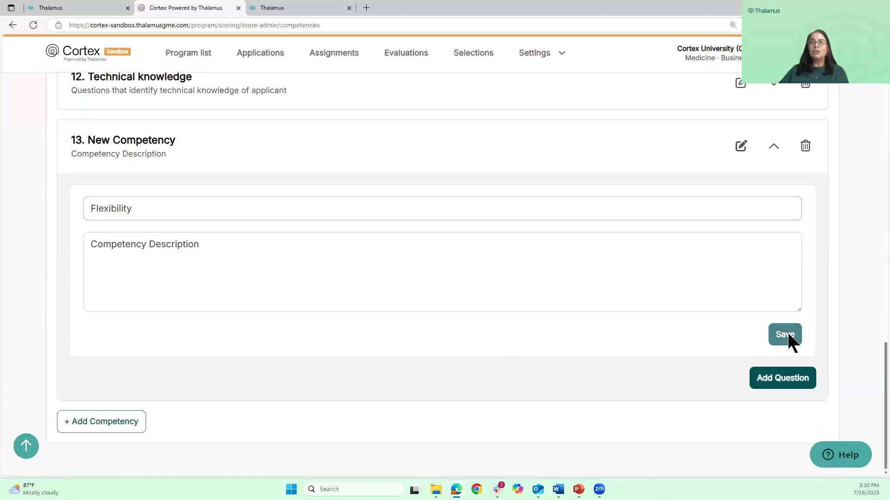
Open the General Competencies entry and its Overall Competency Evaluation question for editing
scroll(571, 298, up, 5)
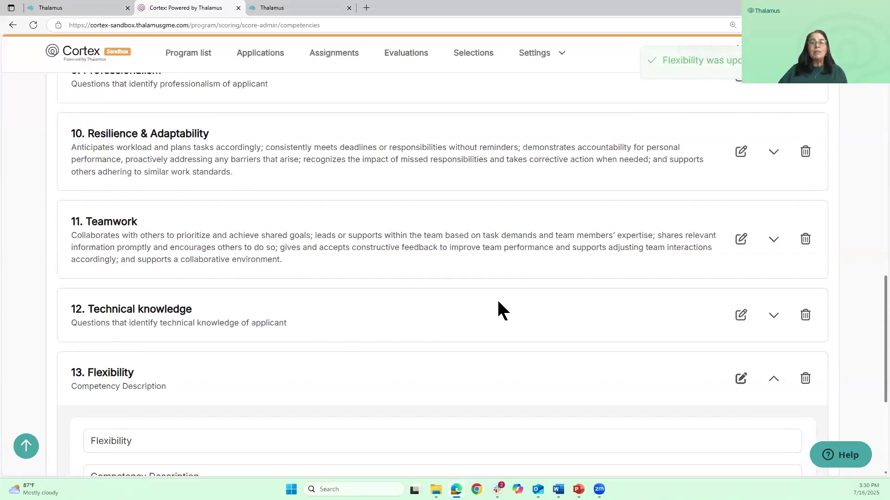
scroll(499, 303, up, 10)
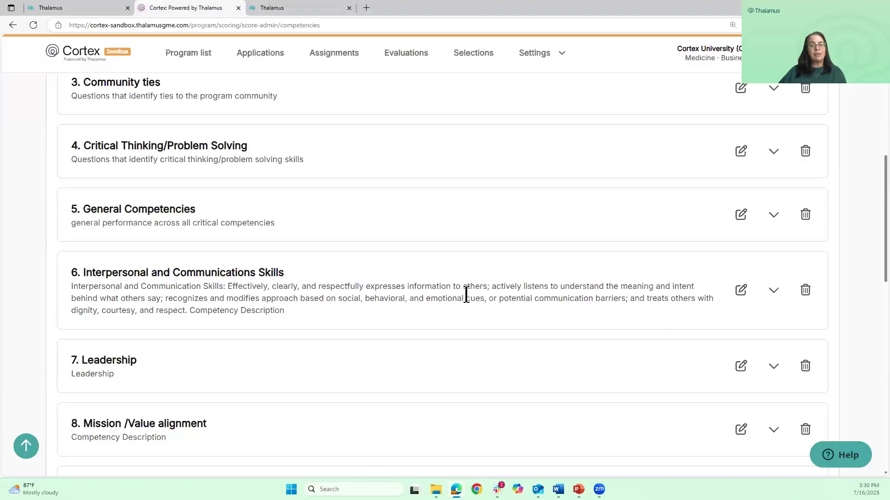
scroll(455, 300, up, 9)
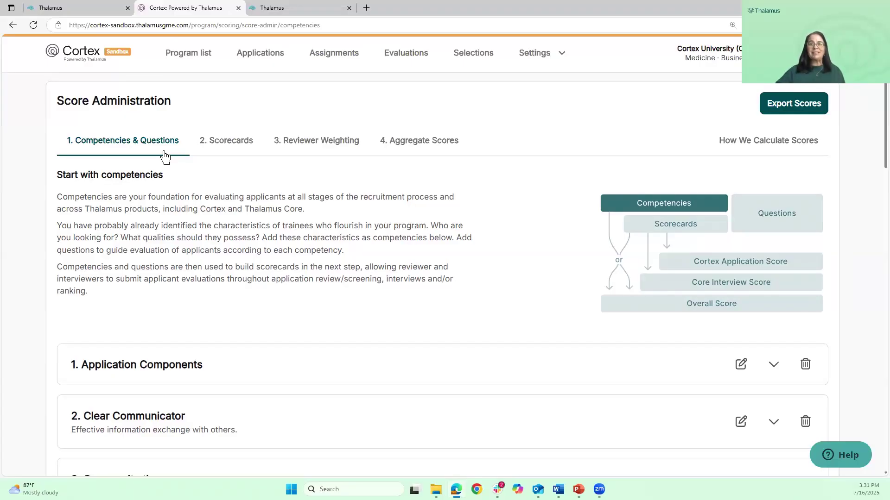
scroll(356, 190, down, 5)
scroll(355, 182, down, 2)
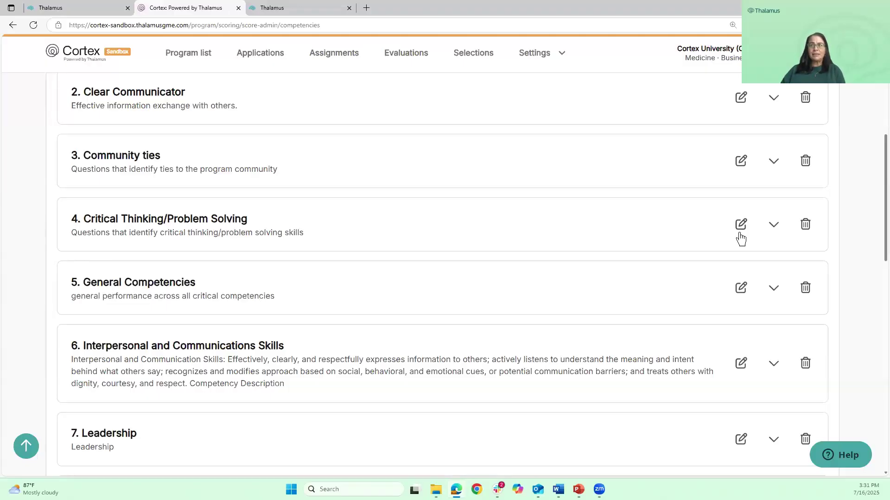
click(741, 290)
scroll(649, 264, down, 4)
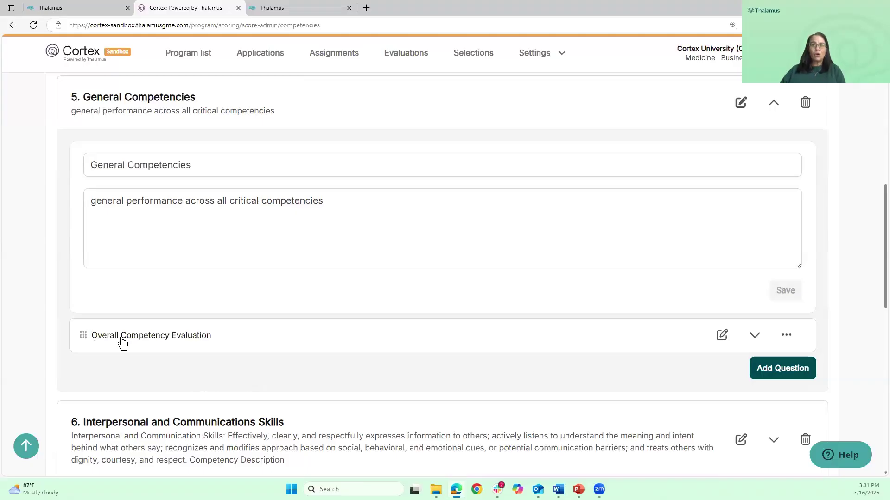
click(721, 336)
scroll(588, 292, down, 4)
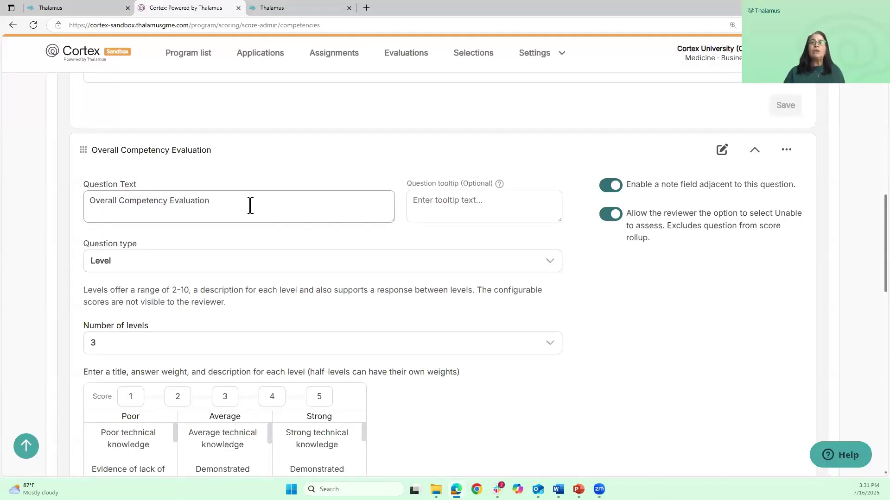
Examine the question type options, tooltip field, level scores, and the note and Unable to assess settings of the Overall Competency Evaluation question
scroll(212, 197, down, 2)
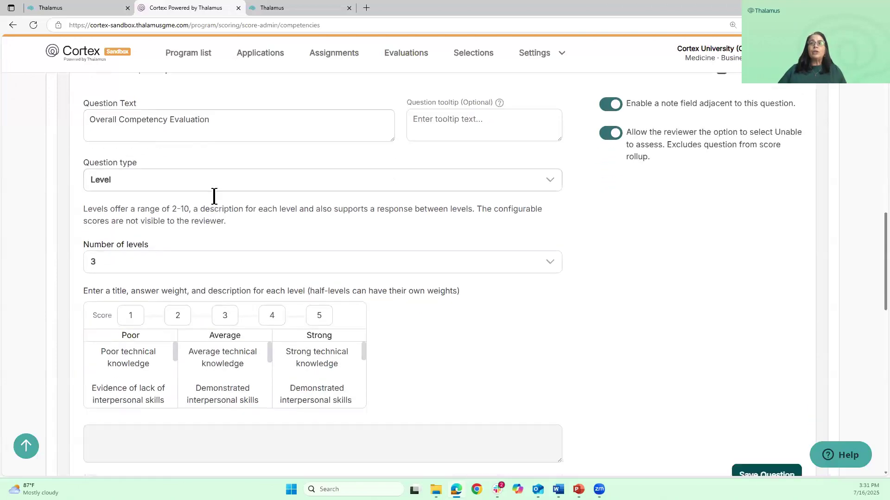
click(161, 175)
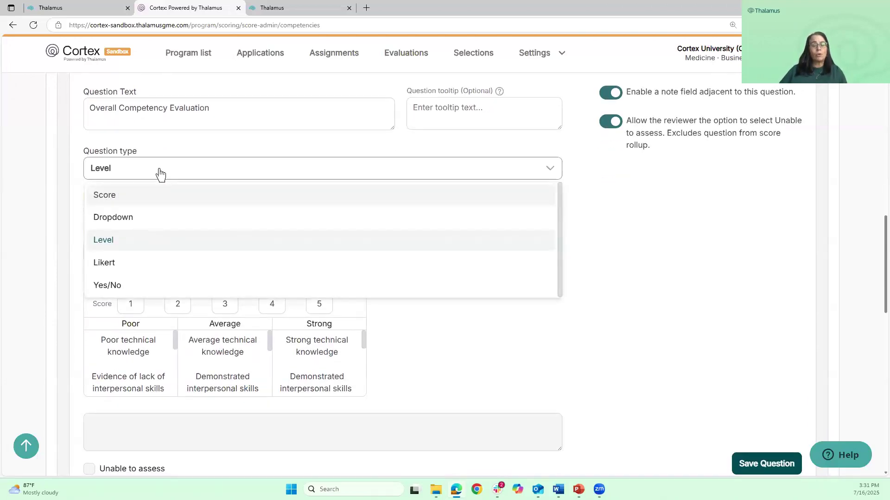
click(234, 143)
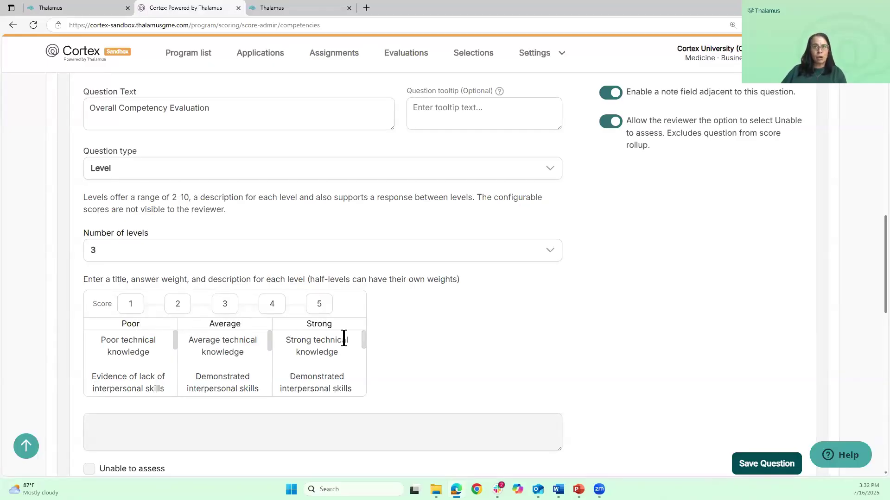
click(478, 106)
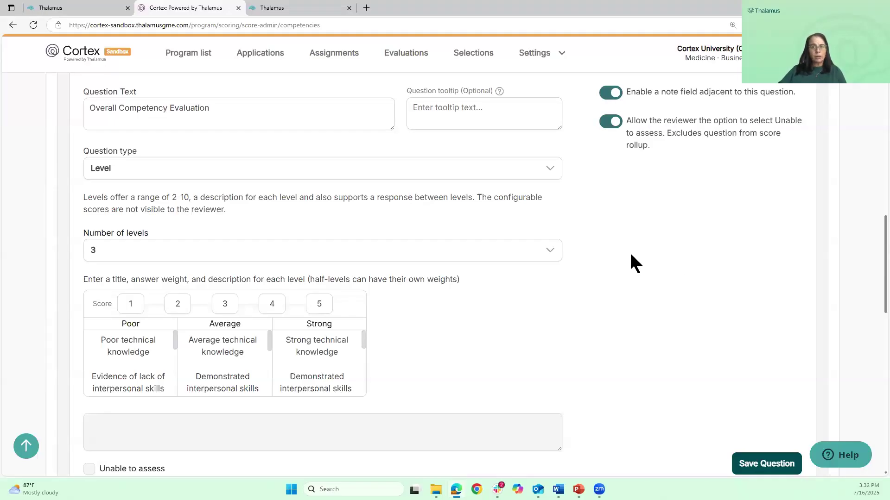
scroll(624, 253, down, 2)
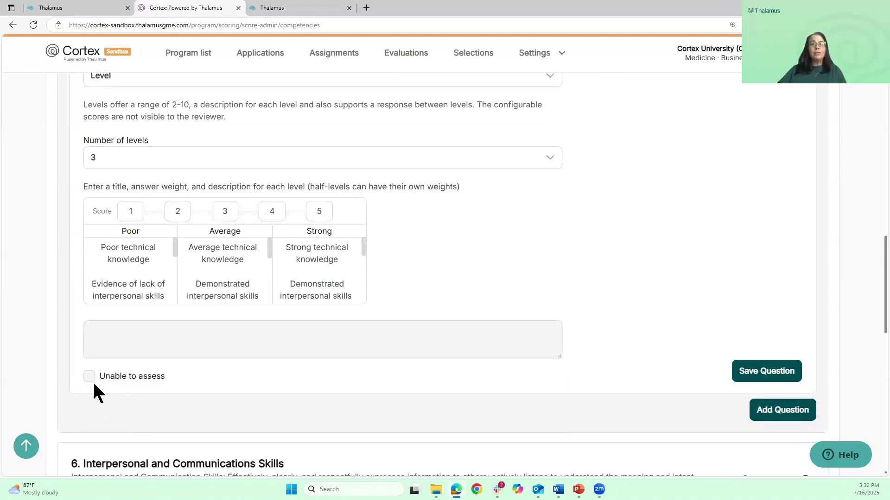
scroll(636, 173, up, 2)
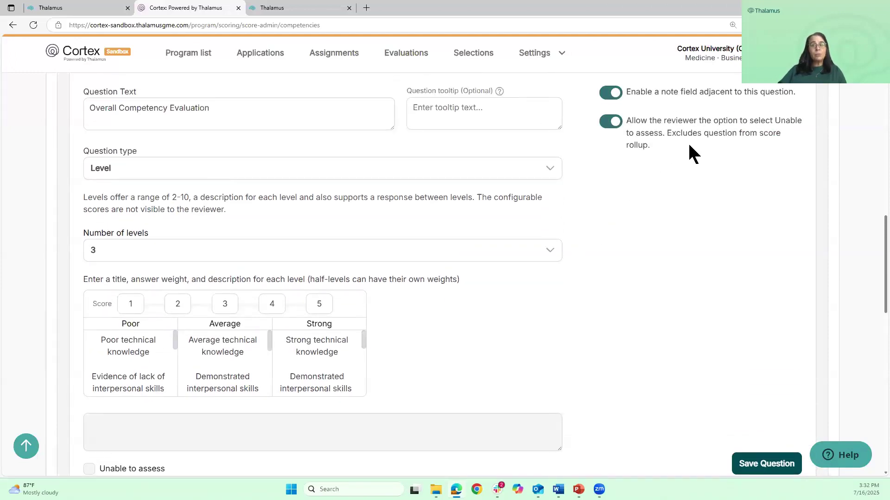
scroll(638, 190, down, 1)
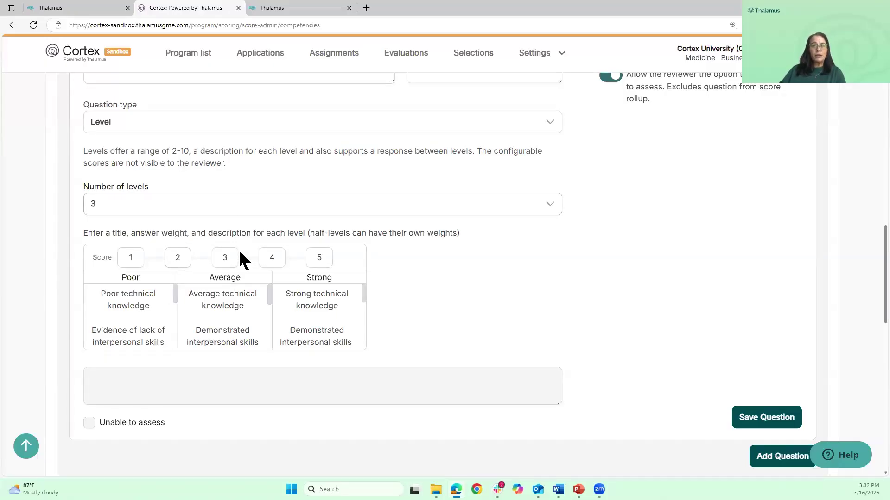
Save the Overall Competency Evaluation question and collapse the General Competencies entry
click(756, 424)
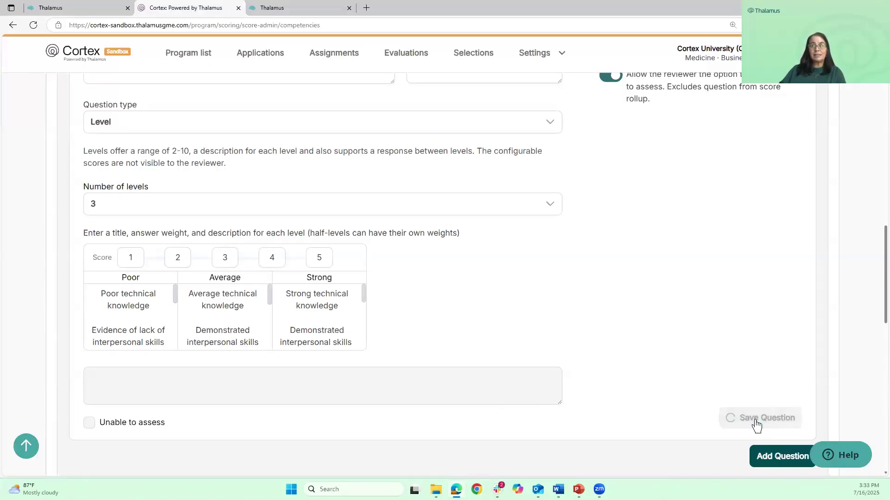
scroll(663, 381, up, 4)
scroll(661, 384, up, 10)
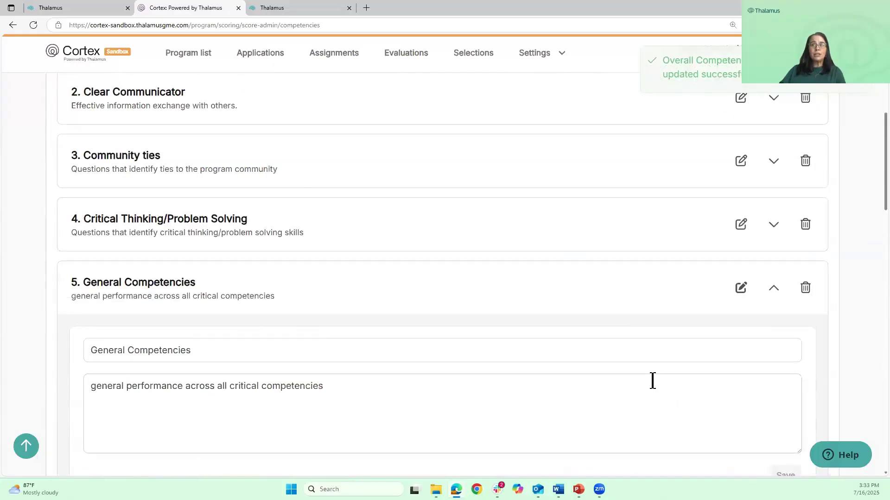
scroll(656, 388, down, 4)
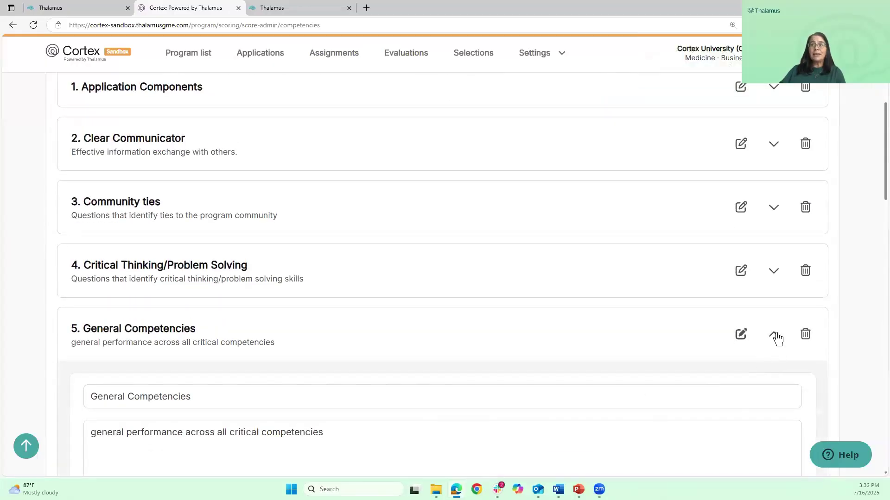
click(774, 336)
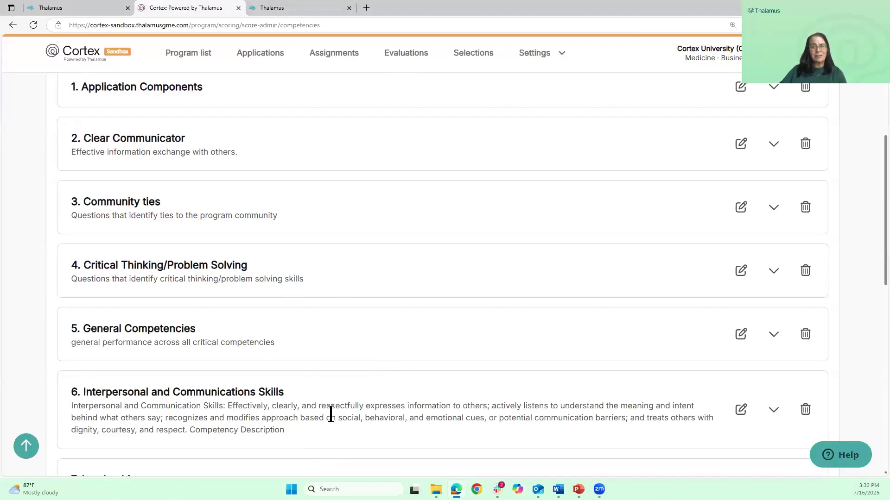
Open the Scorecards section of Score Administration and review the existing scorecards with their Cortex, Core or None assignments
scroll(331, 414, up, 5)
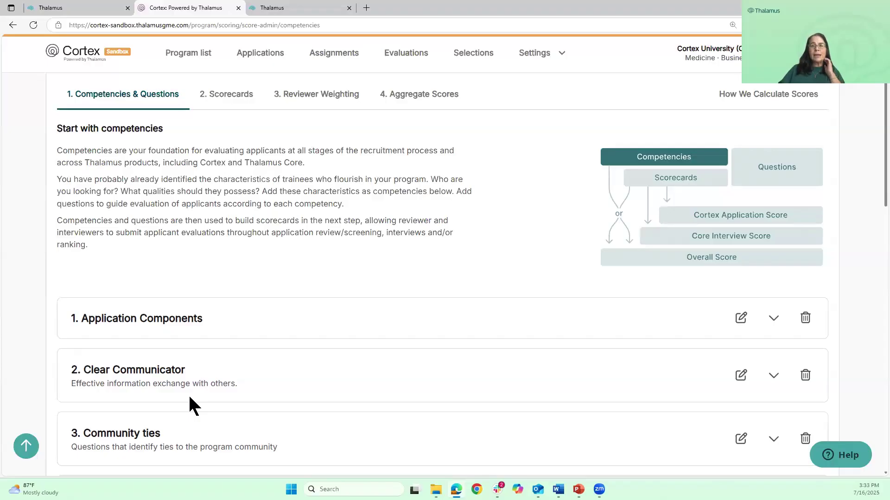
click(226, 95)
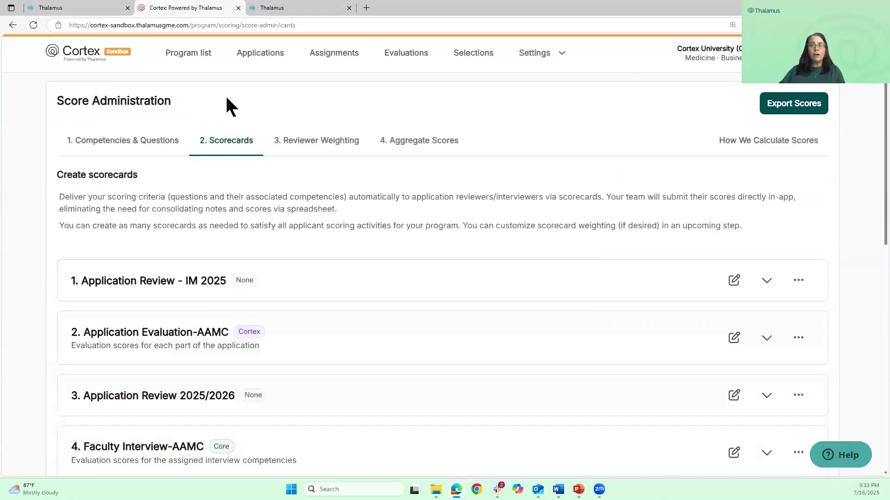
scroll(367, 341, down, 5)
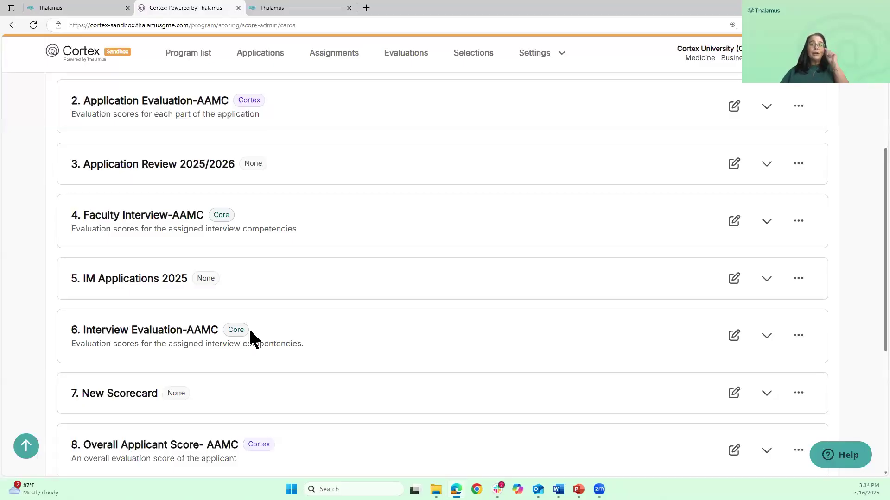
scroll(261, 227, up, 4)
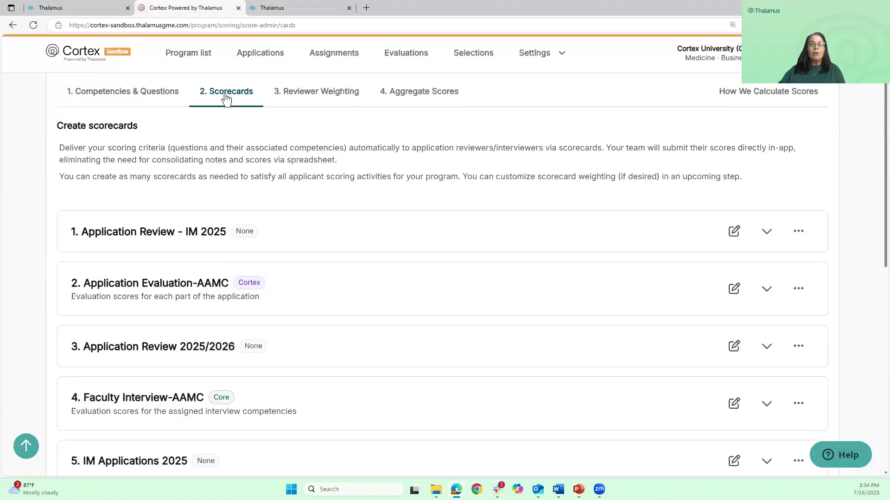
scroll(287, 345, down, 3)
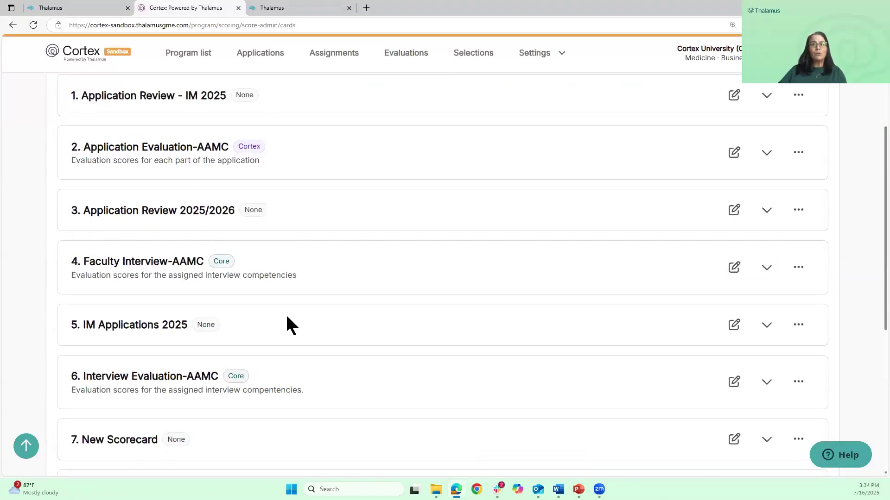
scroll(288, 325, down, 5)
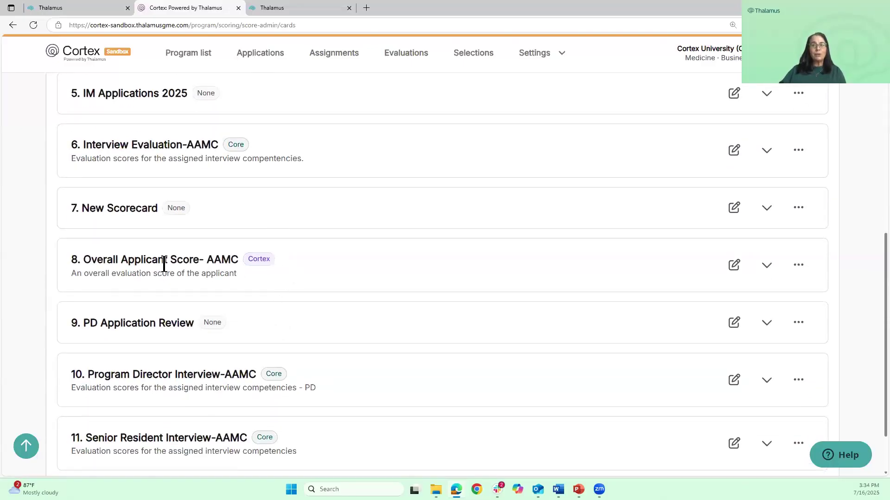
Open the Overall Applicant Score- AAMC scorecard for editing and check the options for where the scorecard is used
click(735, 266)
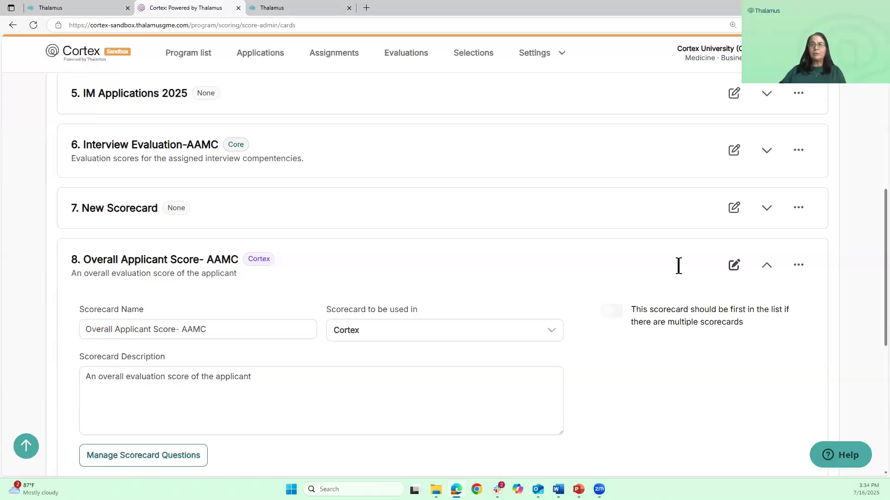
scroll(678, 267, down, 2)
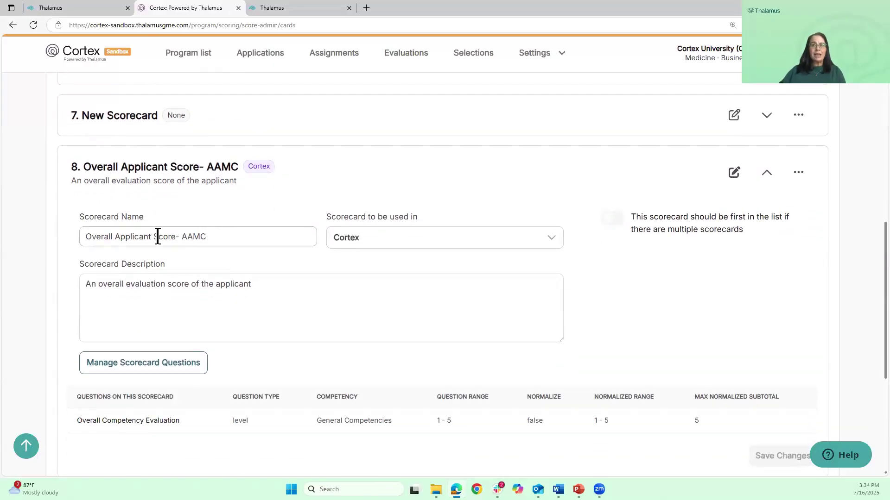
click(460, 246)
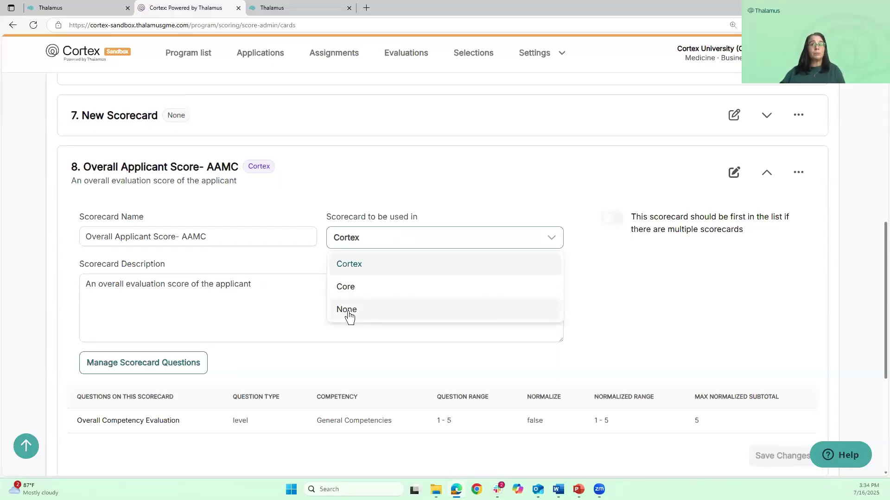
click(457, 193)
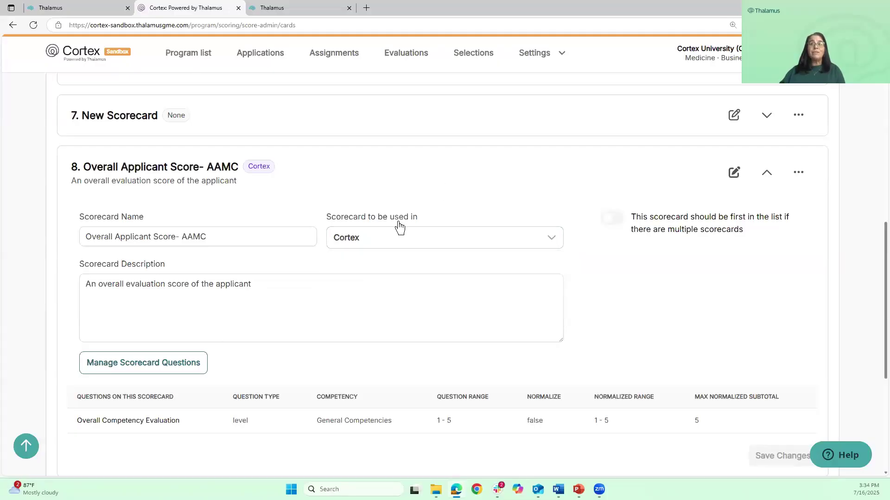
Review the question selection and scorecard score settings of the Overall Applicant Score- AAMC scorecard and save them
click(147, 364)
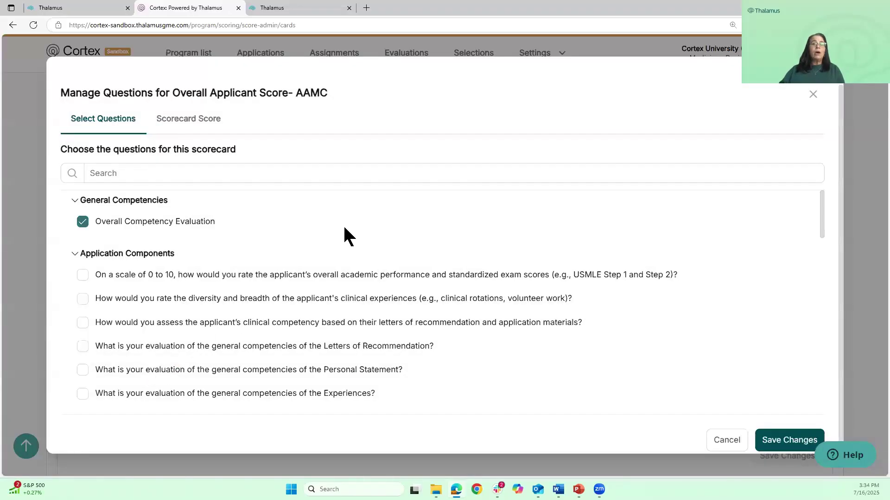
scroll(345, 235, down, 10)
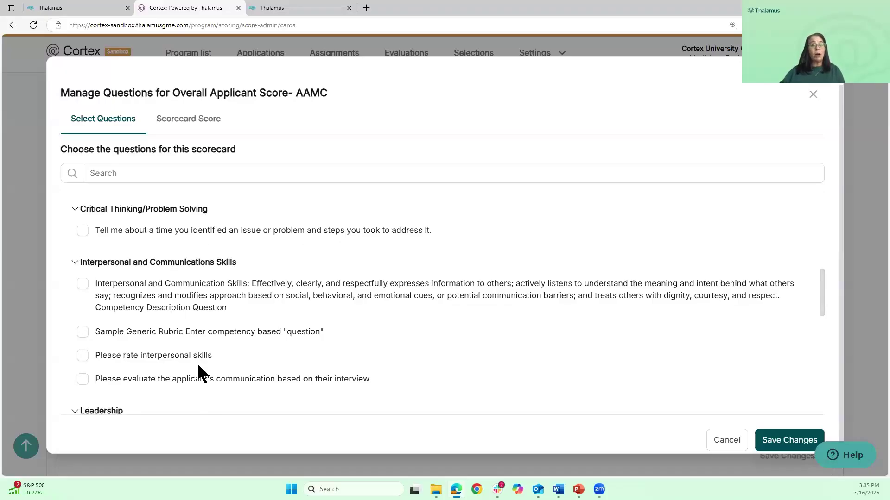
scroll(193, 356, up, 10)
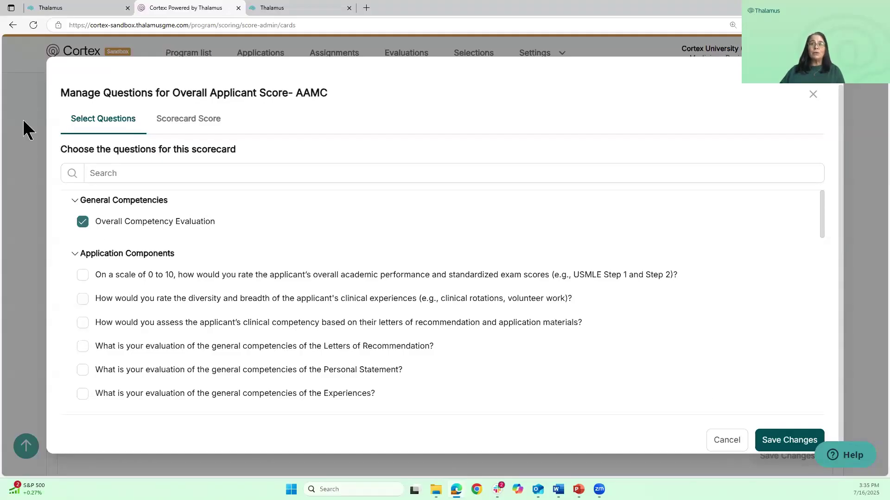
click(184, 121)
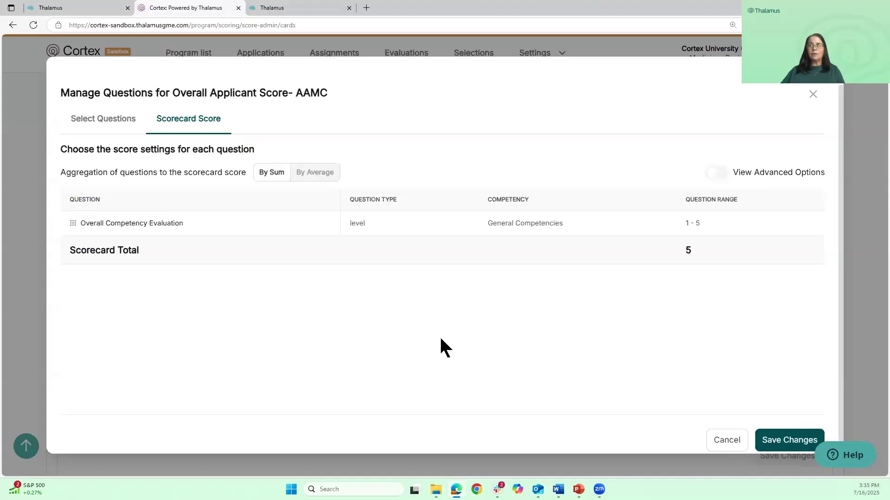
click(777, 447)
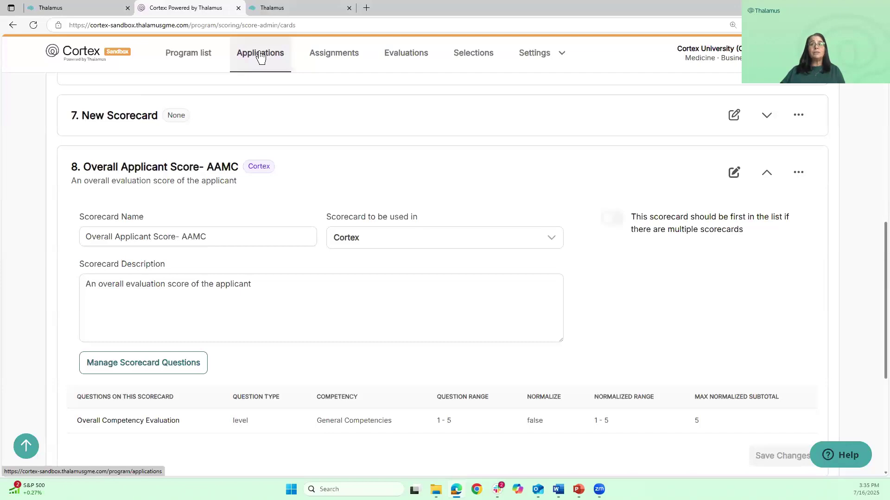
Open the scoring and notes view for the first applicant in Applications and select the Overall Applicant Score- AAMC scorecard
click(260, 53)
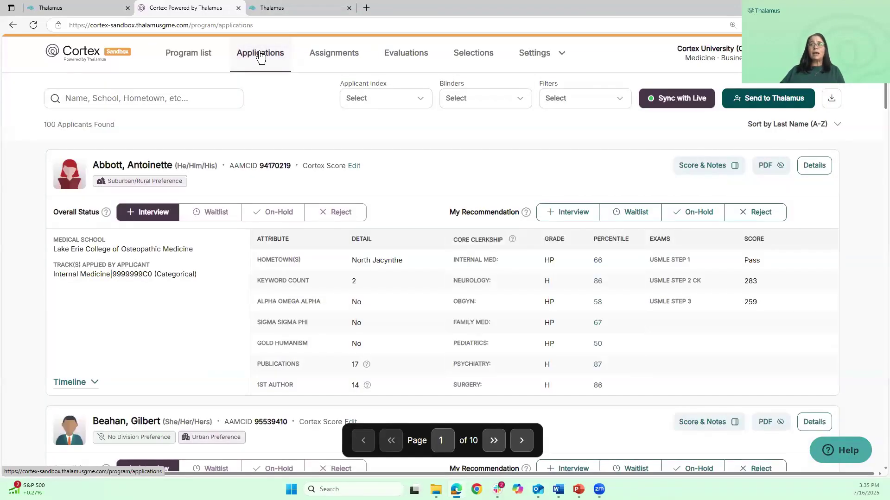
click(701, 166)
scroll(730, 239, down, 6)
click(703, 296)
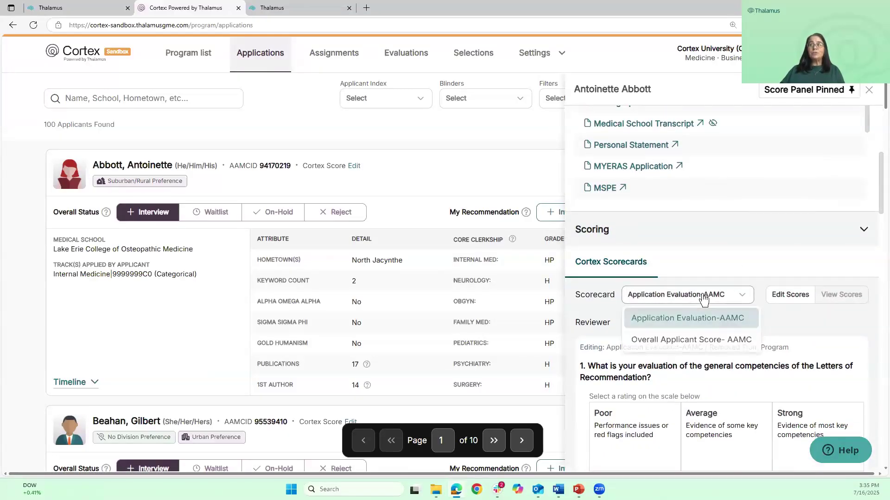
click(681, 339)
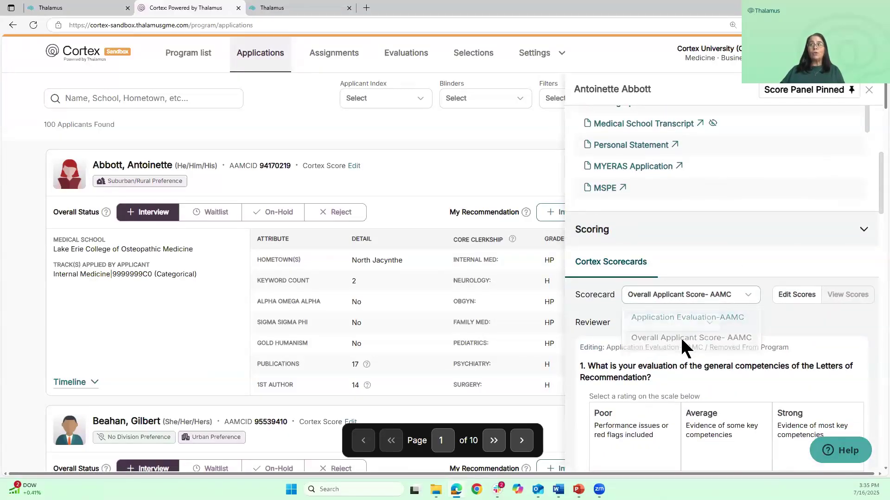
Examine the Overall Competency Evaluation rating scale, scoring note and Unable to assess option on the applicant's scorecard
scroll(752, 305, down, 3)
scroll(754, 281, down, 3)
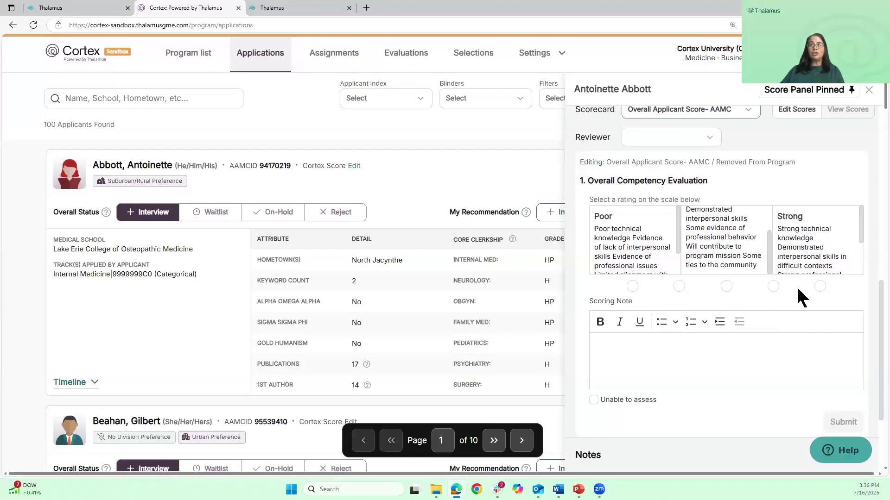
scroll(783, 283, up, 4)
scroll(793, 357, up, 1)
scroll(793, 352, down, 2)
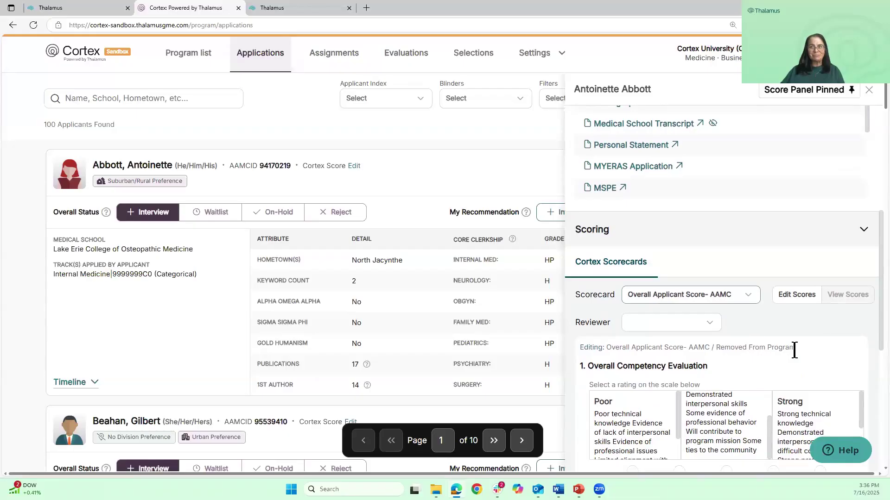
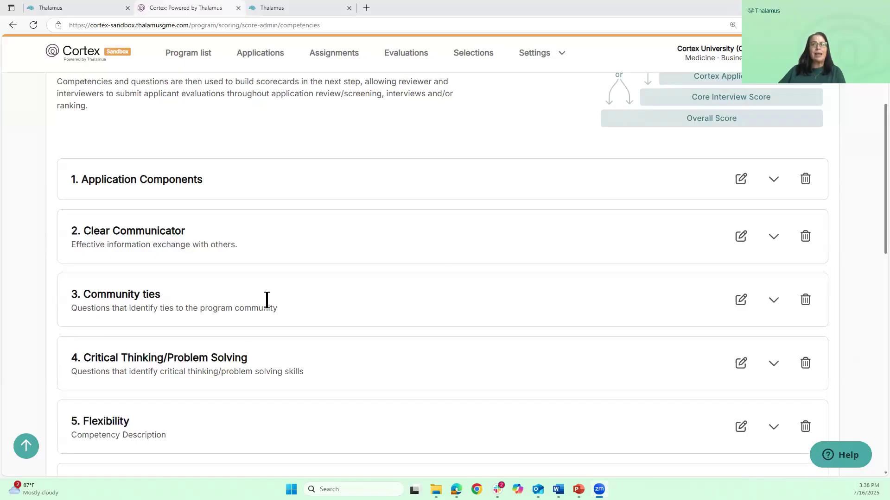
Expand the Clear Communicator and Mission /Value alignment competencies and review the questions listed under them
click(771, 245)
click(770, 245)
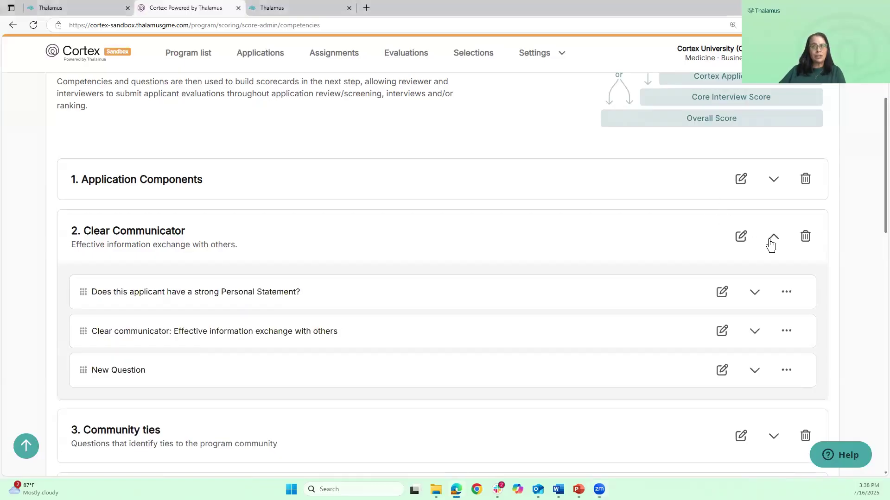
scroll(769, 359, down, 5)
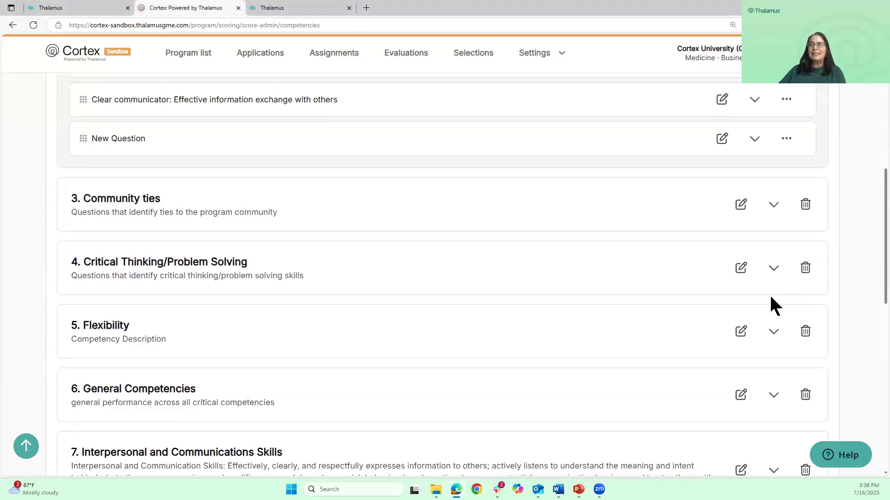
click(773, 269)
scroll(759, 284, down, 8)
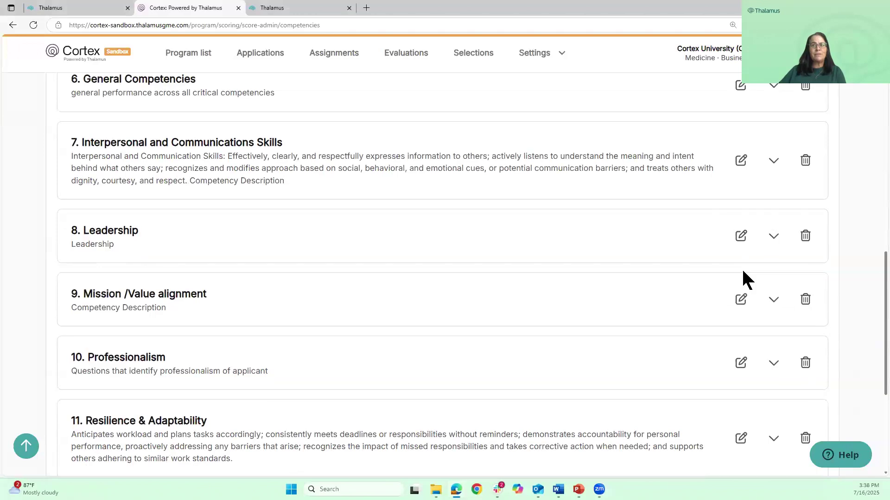
click(776, 302)
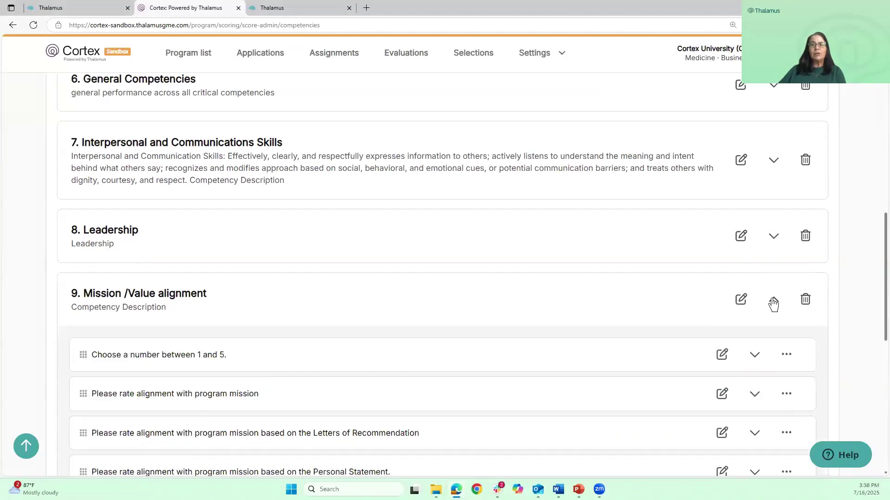
scroll(603, 293, down, 4)
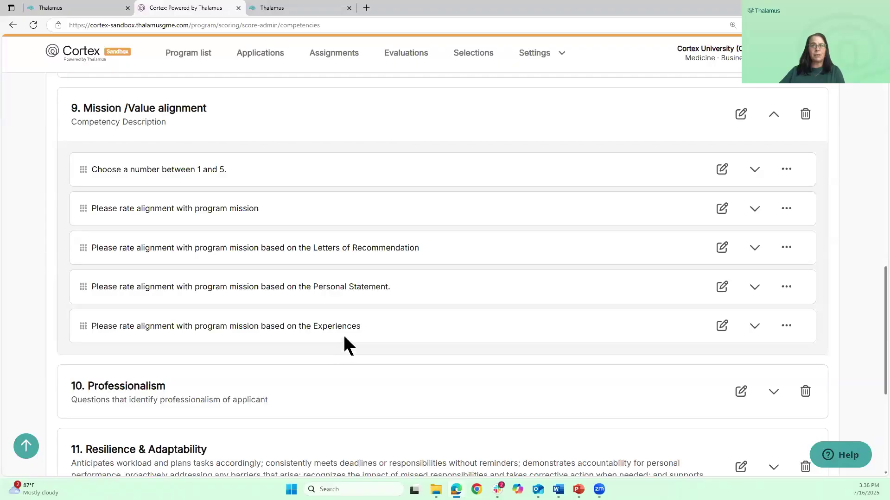
scroll(378, 295, up, 10)
scroll(380, 282, up, 8)
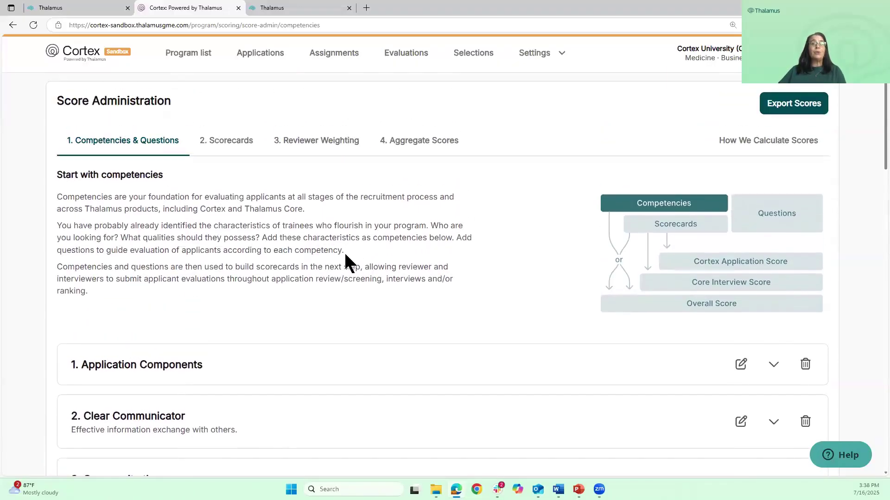
Return to the scorecards and expand Application Evaluation-AAMC to review its questions and their competencies
click(223, 143)
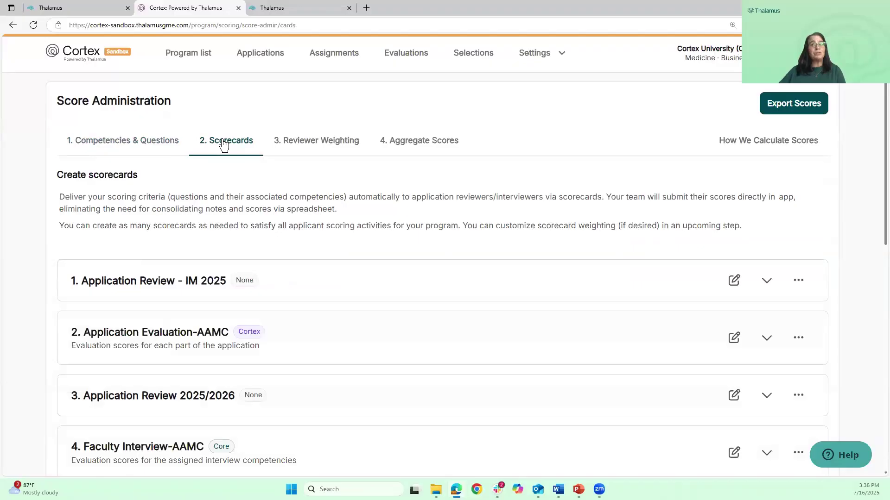
scroll(224, 143, down, 4)
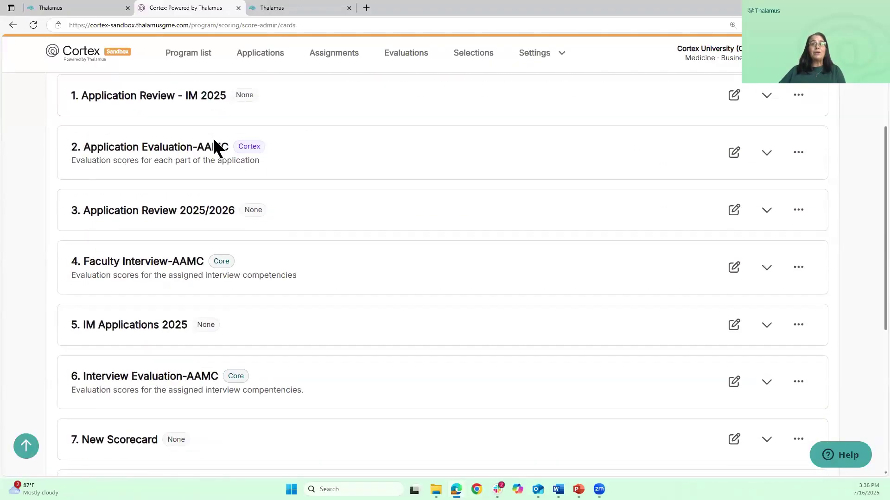
scroll(260, 176, down, 3)
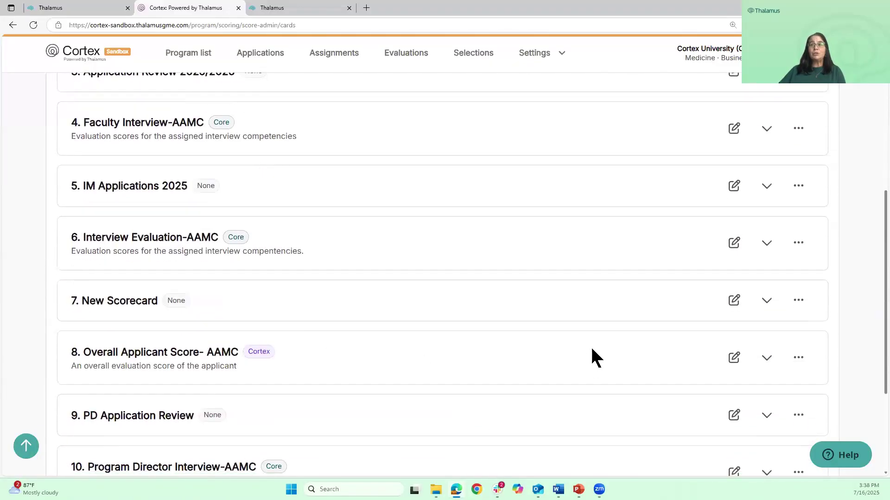
scroll(250, 162, up, 3)
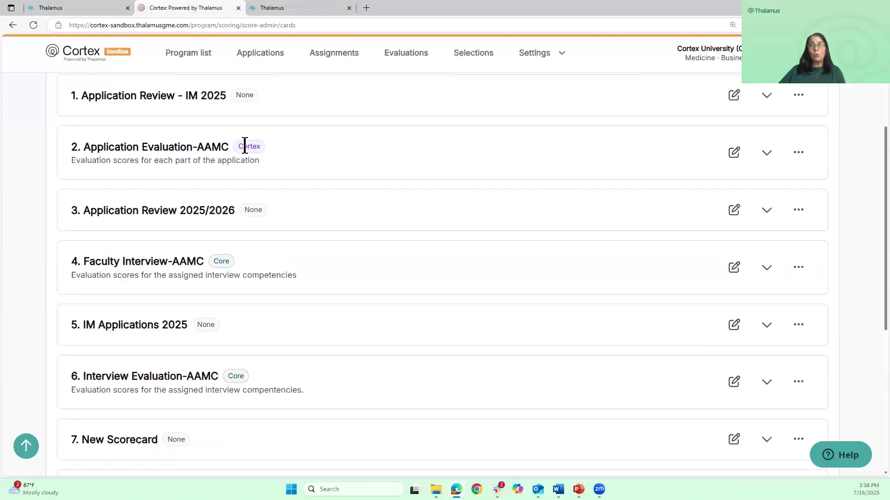
click(769, 157)
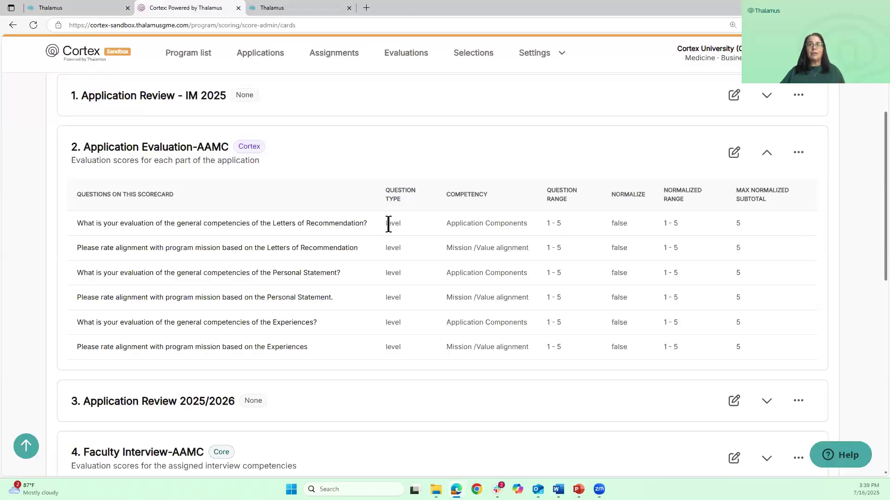
Return to the competencies, expand Mission /Value alignment, and review its editable name, description and questions
scroll(358, 206, up, 4)
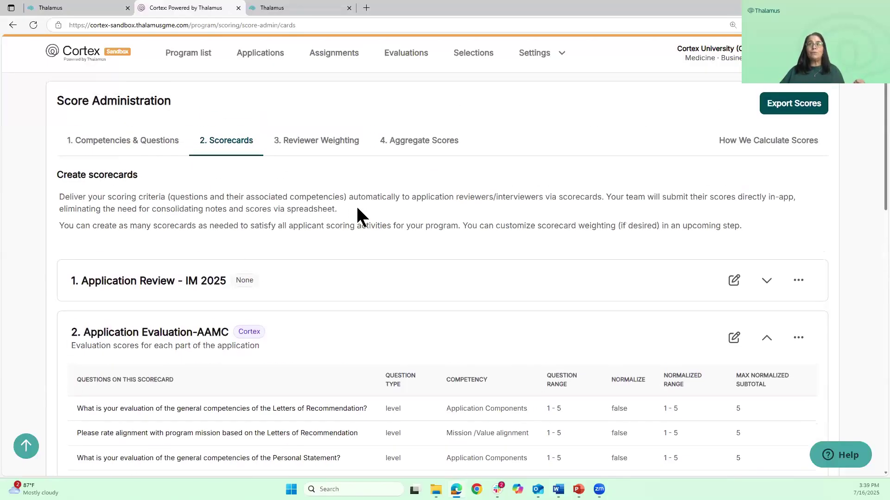
click(131, 140)
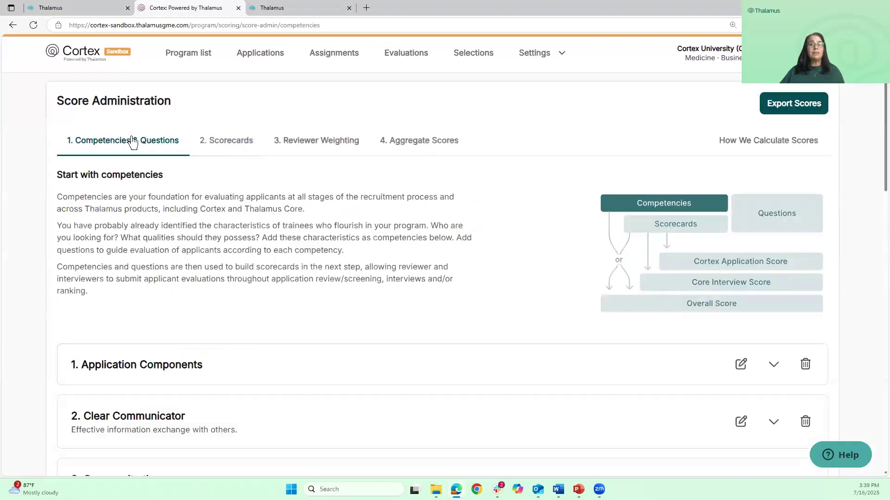
scroll(201, 213, down, 5)
scroll(198, 212, down, 9)
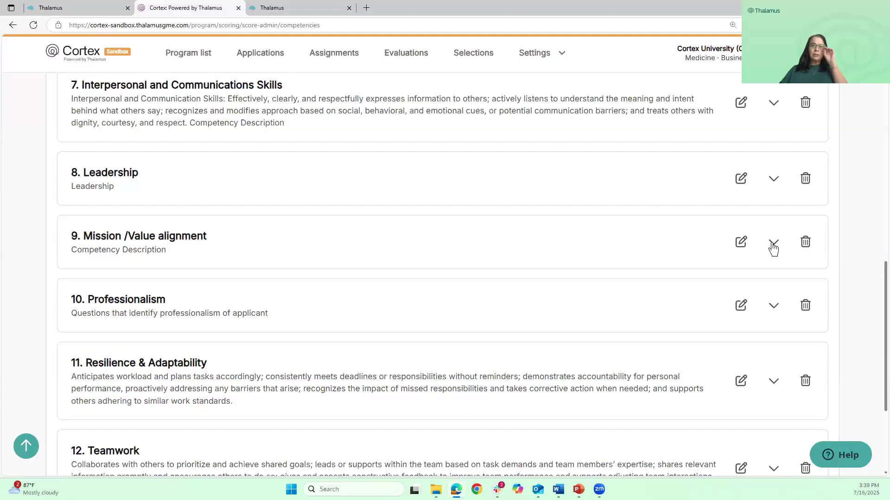
click(773, 246)
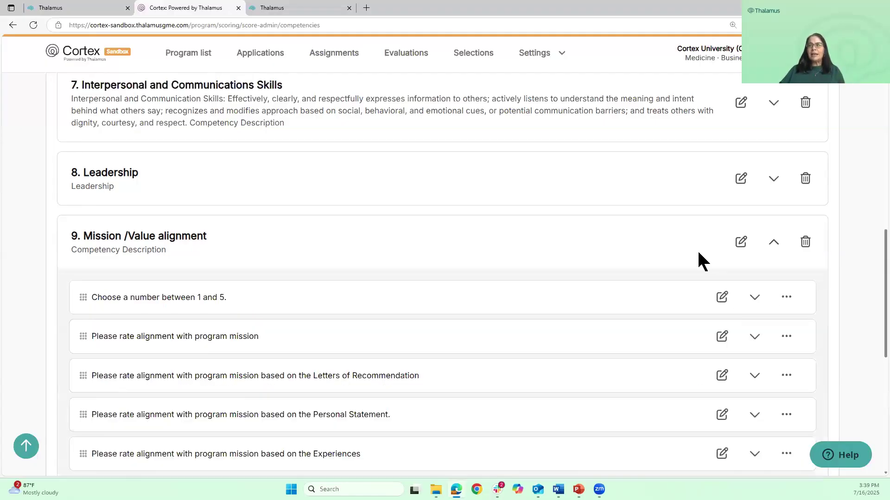
scroll(699, 258, down, 4)
scroll(743, 285, up, 1)
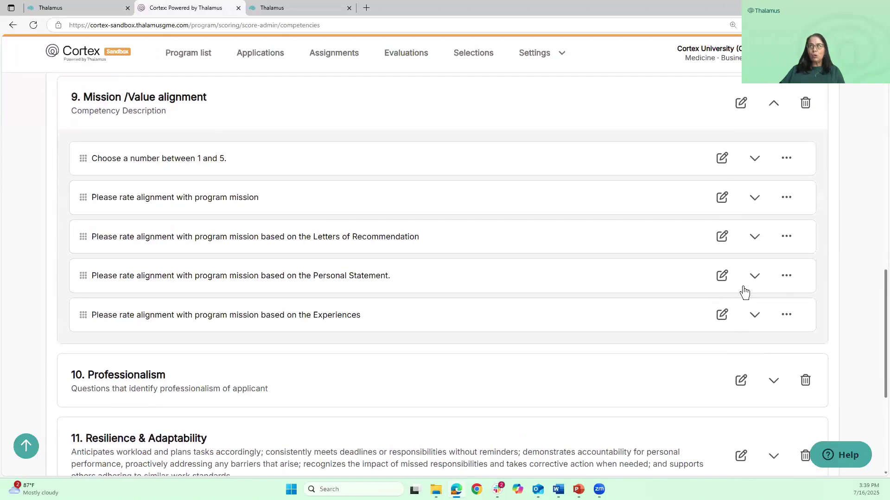
click(740, 104)
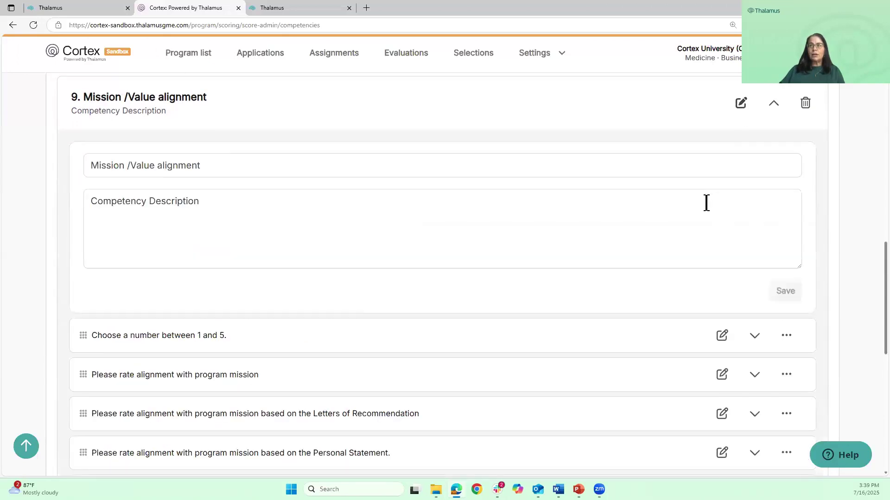
scroll(788, 287, down, 5)
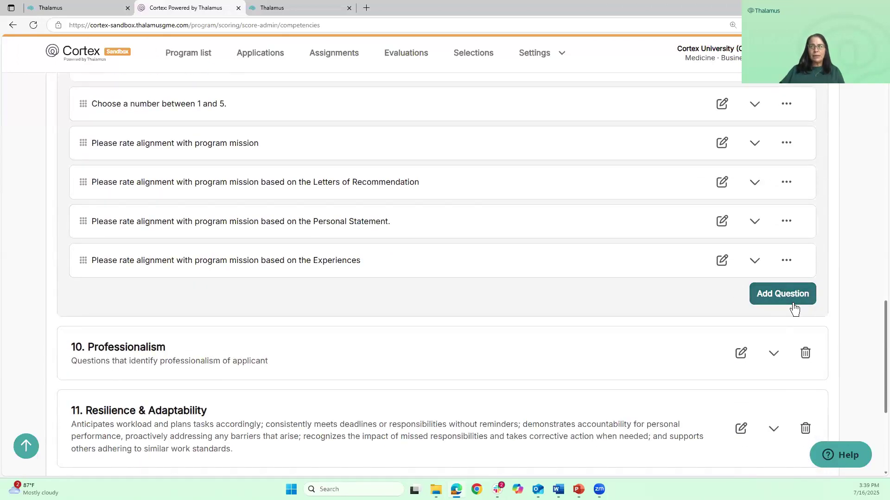
Open the mission alignment question based on the Experiences for editing and review the available question types
click(721, 262)
click(360, 310)
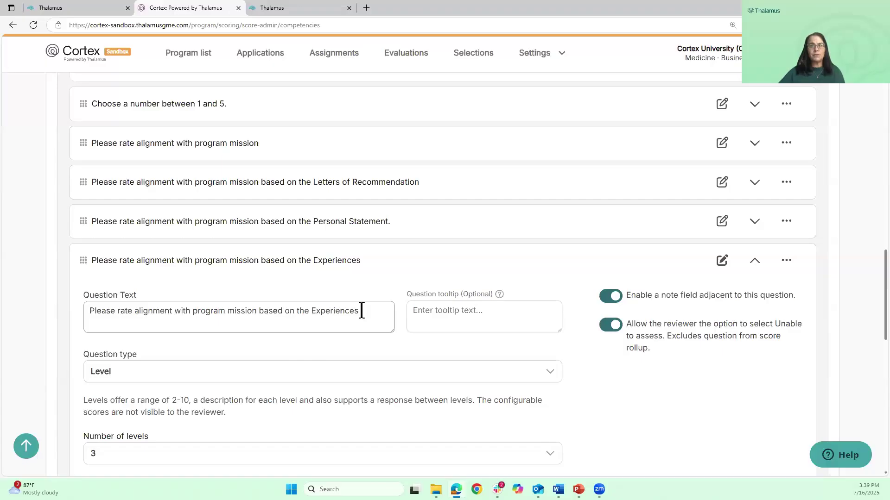
click(319, 370)
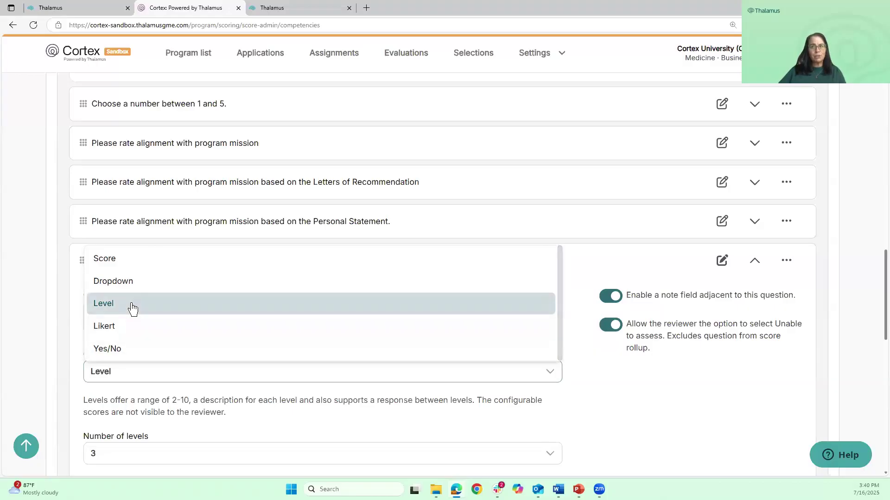
click(611, 412)
Review the level count options and the scored level descriptions of the Experiences alignment question, and save the question
scroll(579, 399, down, 3)
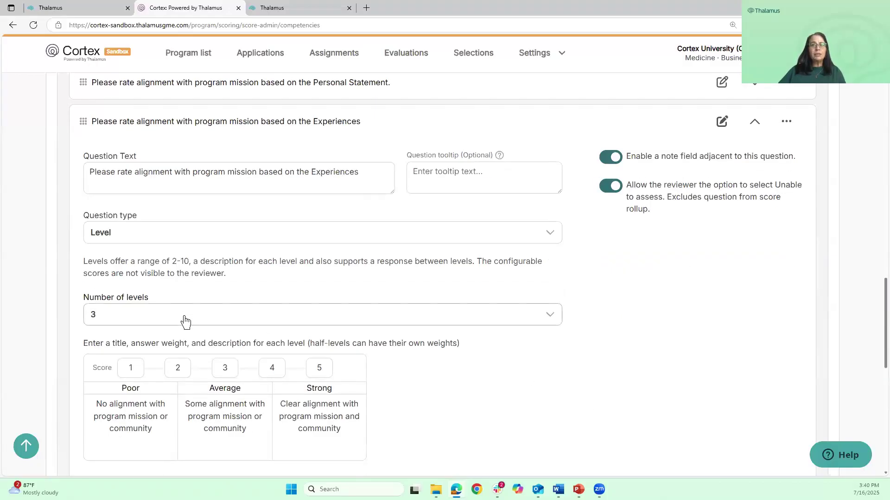
click(185, 321)
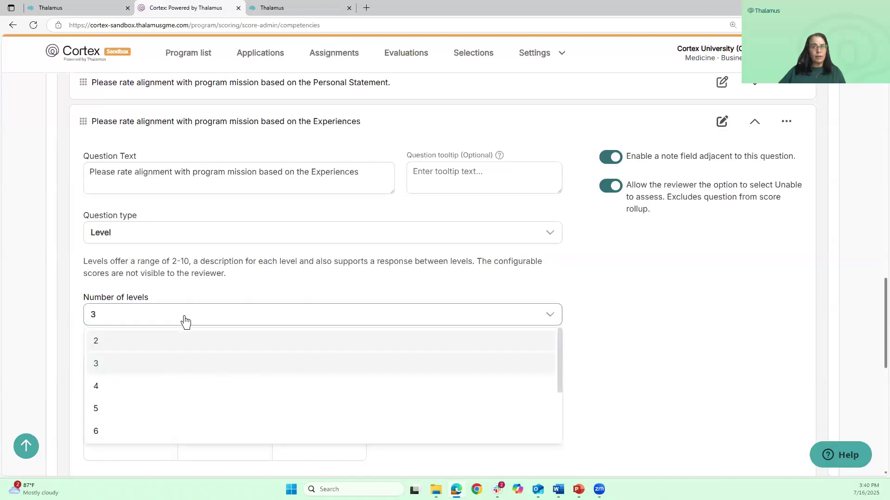
click(185, 321)
scroll(258, 357, down, 2)
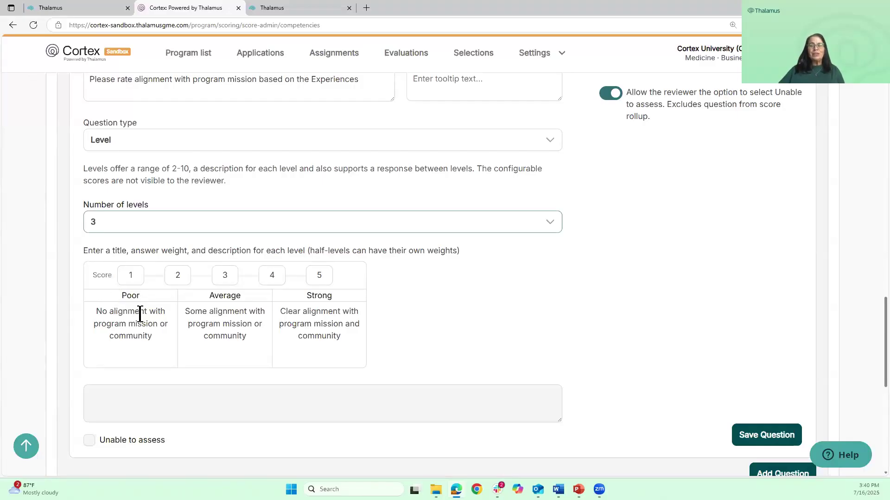
click(767, 436)
scroll(690, 370, up, 10)
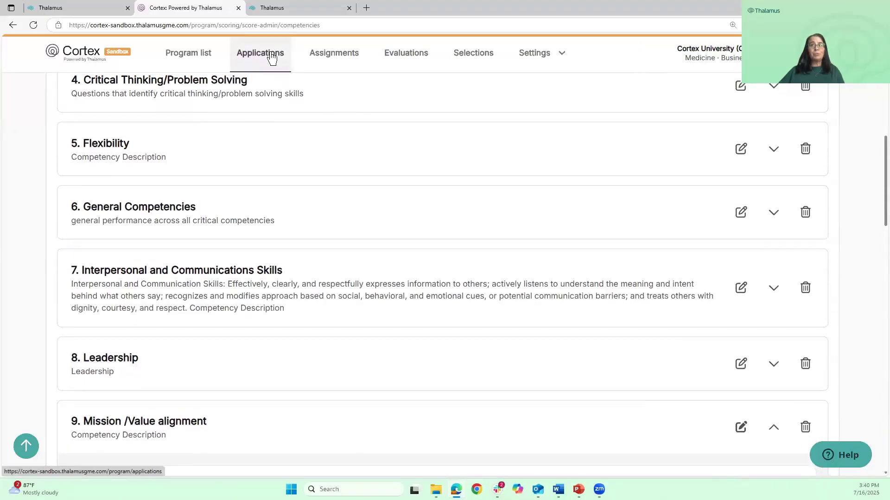
Open the first applicant's Cortex score for editing in Applications and select the Application Evaluation-AAMC scorecard
click(272, 57)
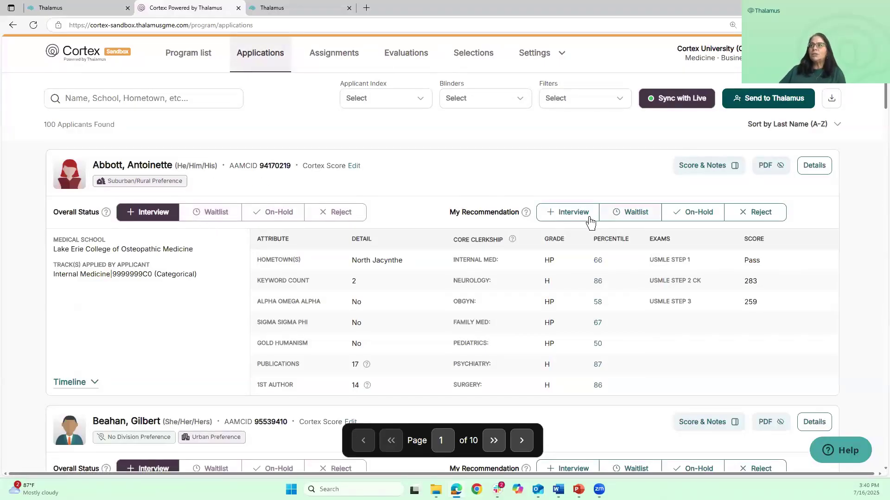
click(349, 166)
scroll(793, 284, down, 3)
scroll(789, 281, down, 5)
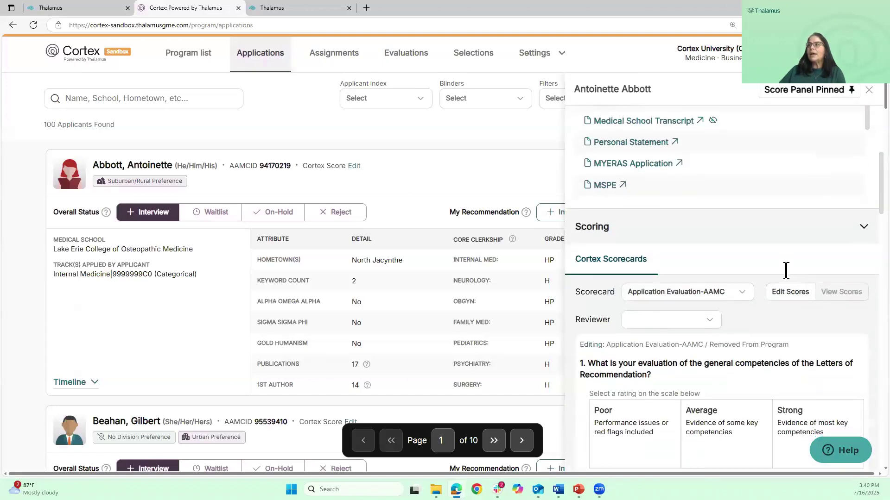
click(714, 160)
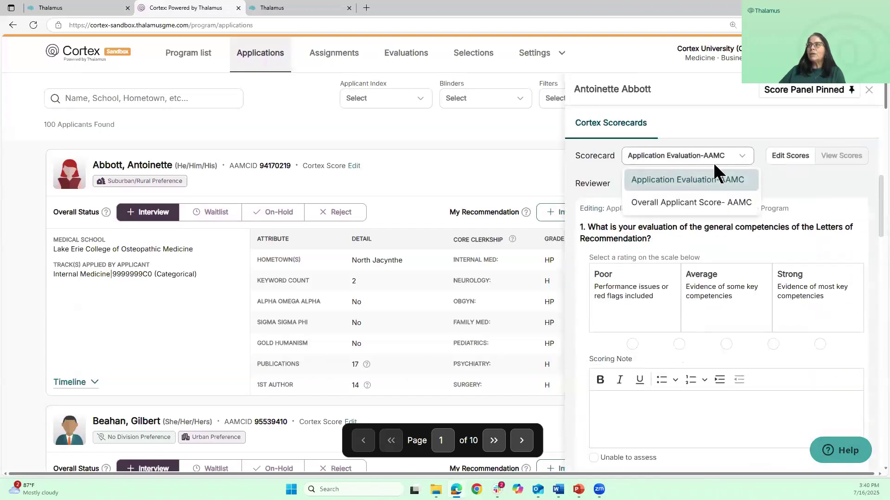
click(689, 181)
Examine the rating scales, scoring notes and Unable to assess options across the scorecard's questions, and close the applicant's score panel
scroll(717, 253, down, 1)
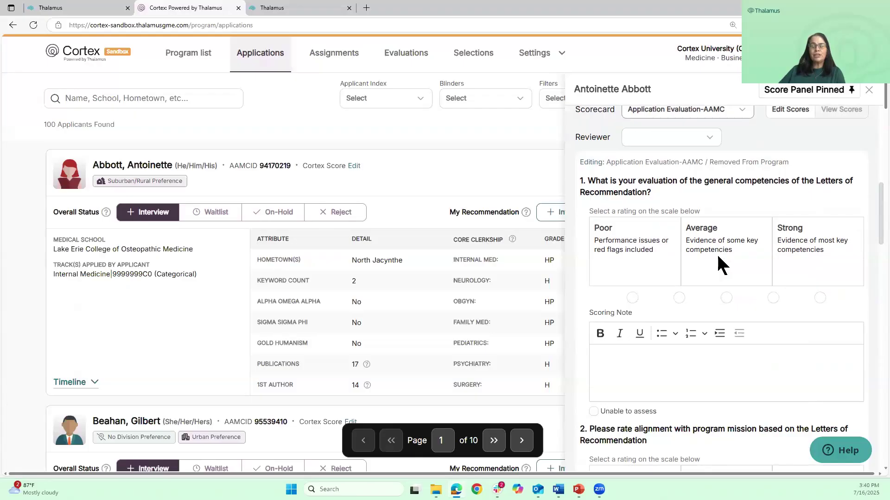
scroll(718, 256, down, 6)
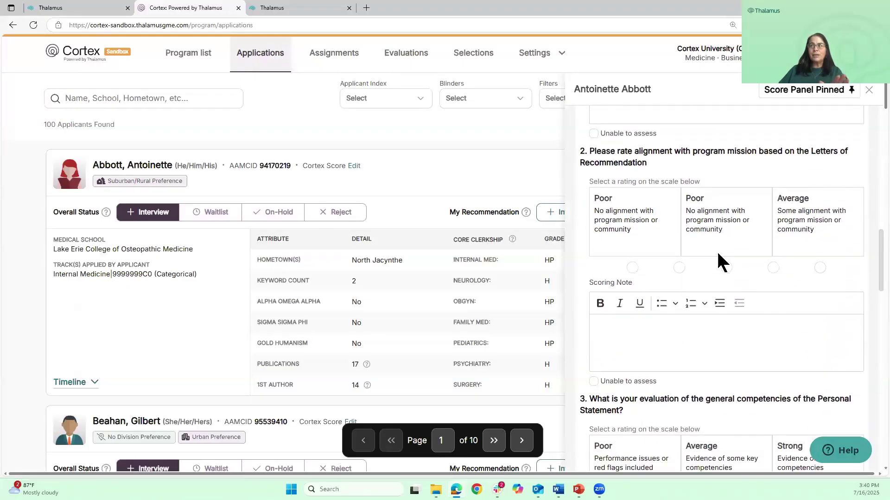
scroll(717, 253, down, 3)
scroll(717, 253, down, 6)
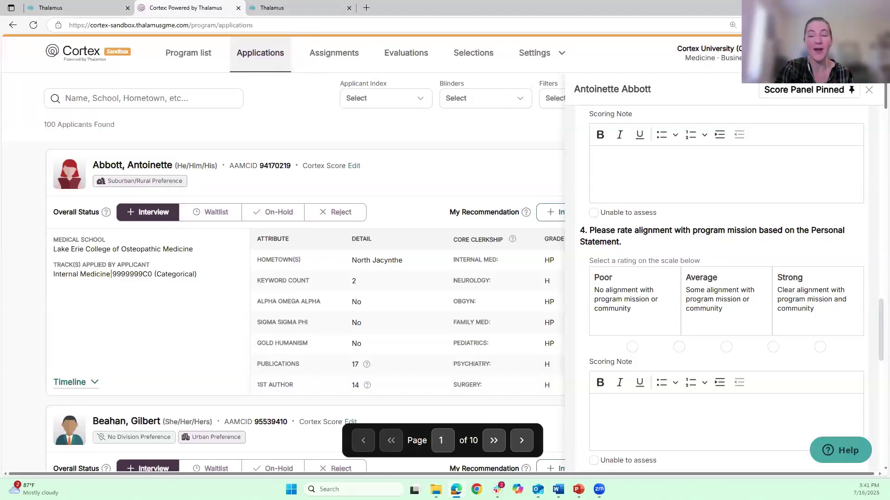
scroll(750, 236, down, 5)
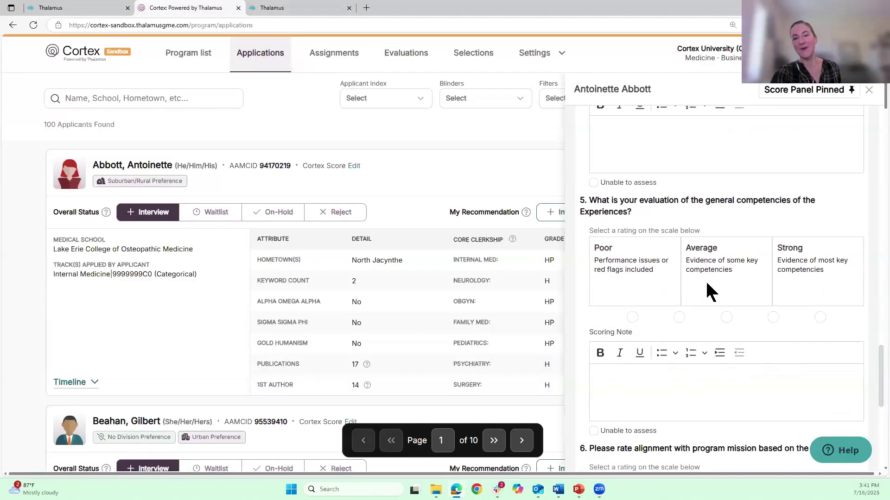
scroll(706, 281, down, 6)
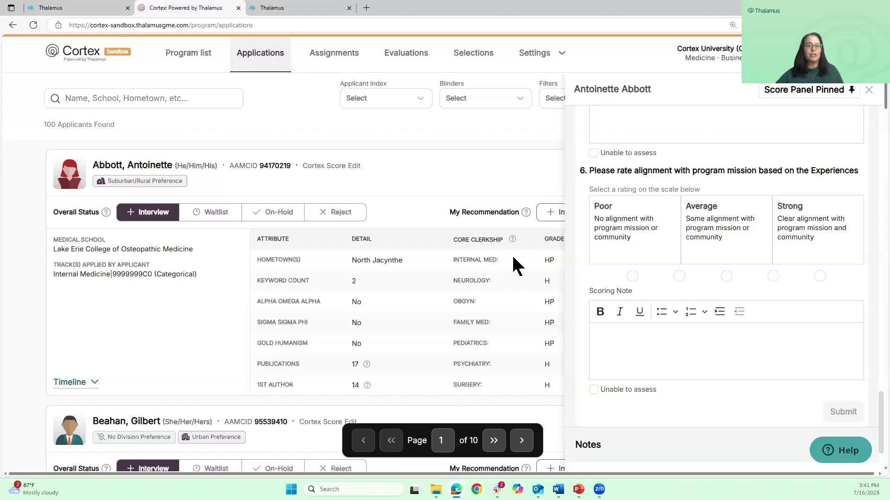
click(869, 90)
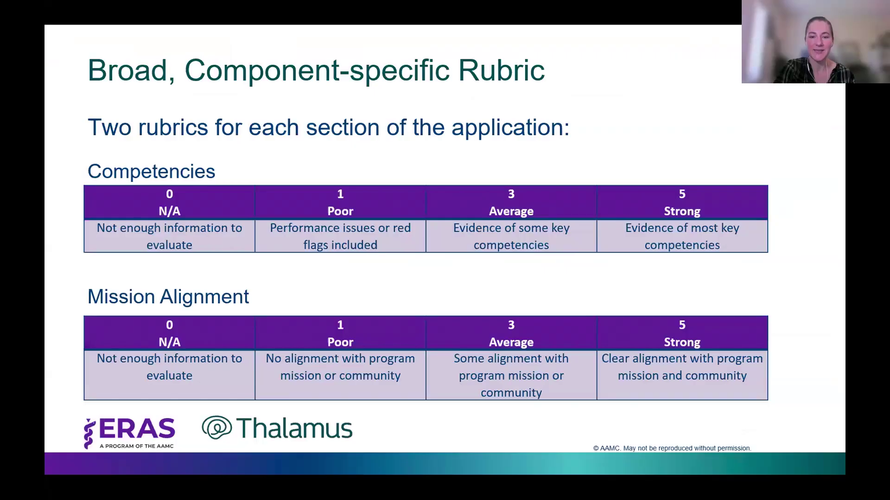
key(Right)
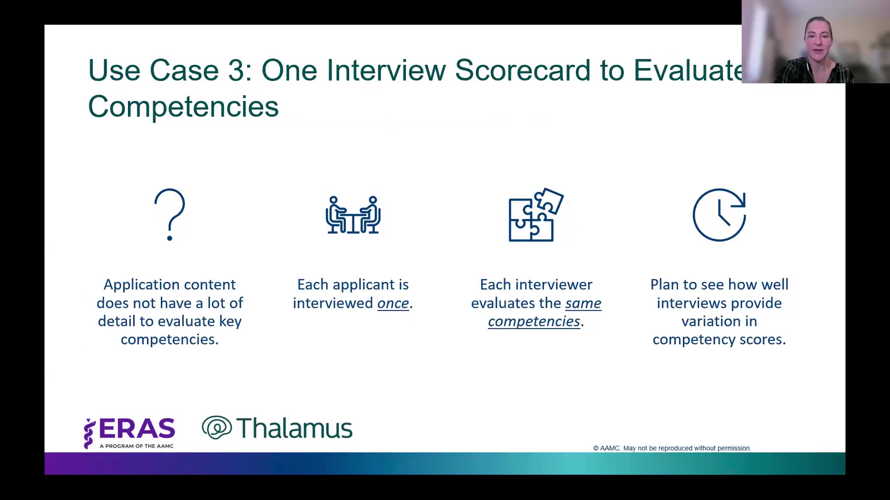
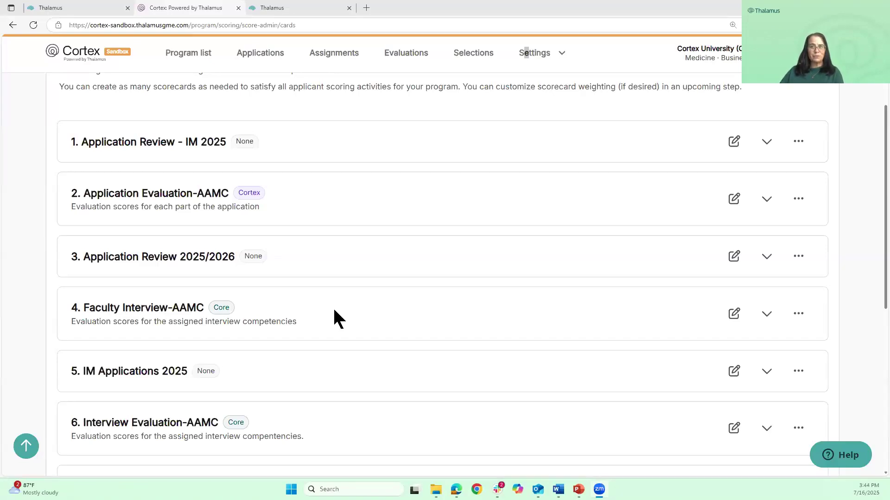
Open the Interview Evaluation-AAMC scorecard for editing and choose Core as where it is used
scroll(335, 310, down, 3)
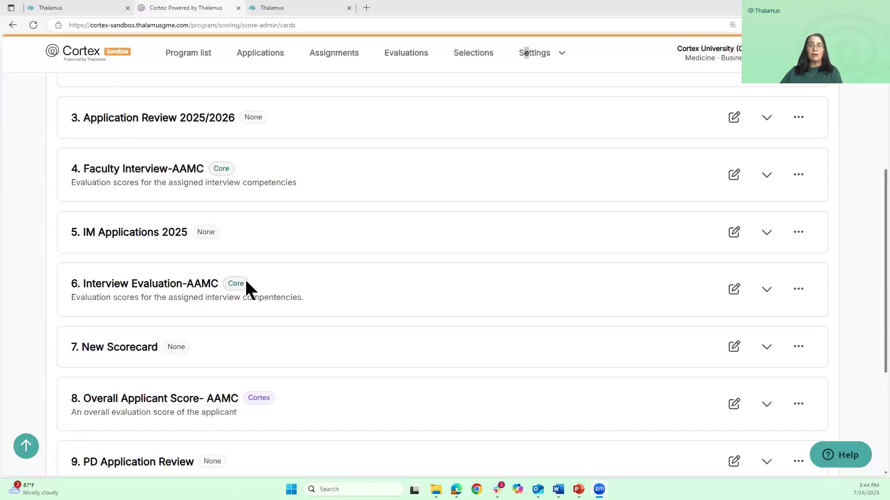
click(734, 289)
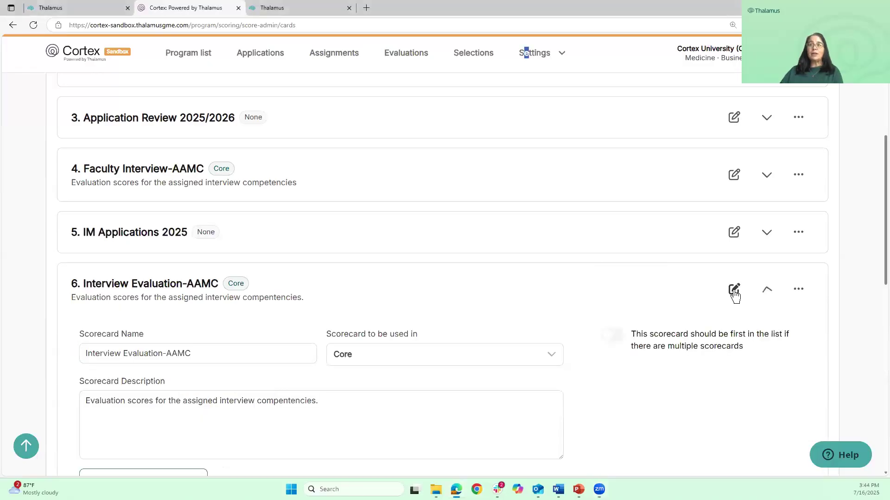
scroll(510, 285, down, 1)
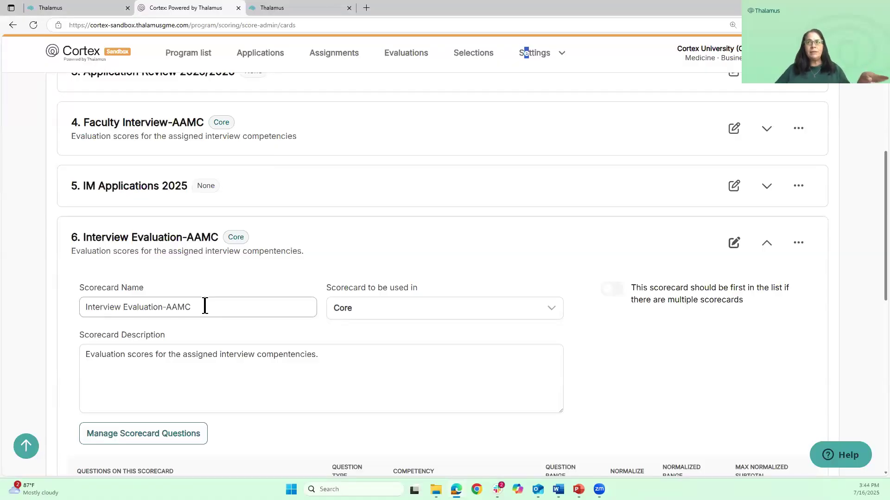
click(446, 314)
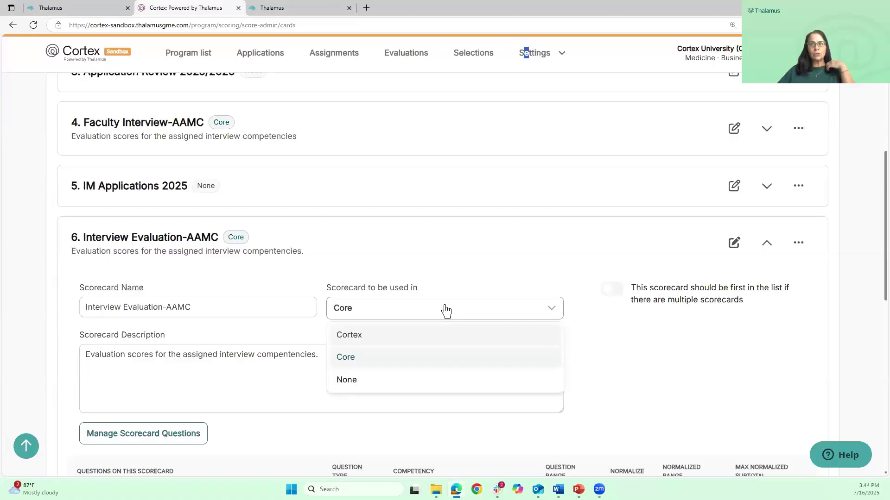
click(354, 357)
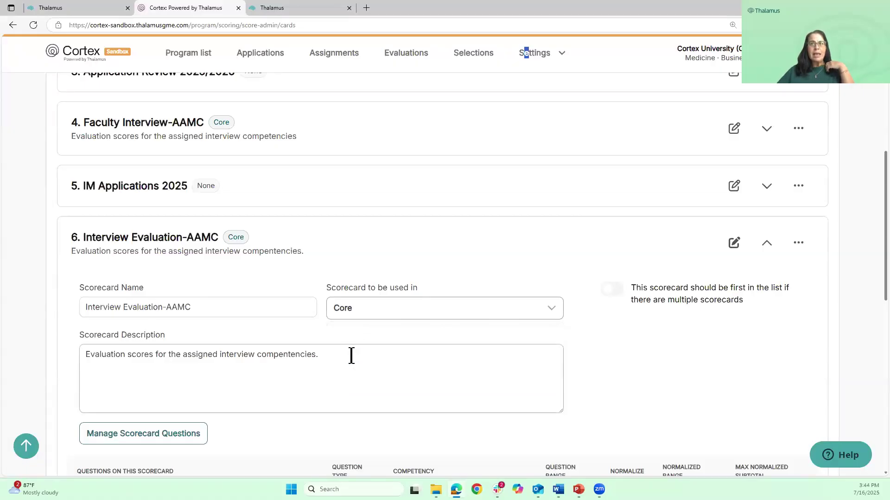
shift+click(274, 355)
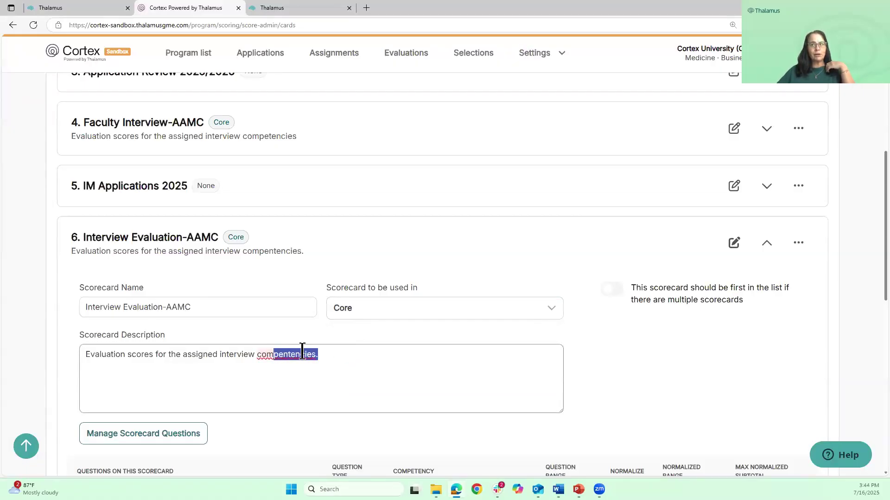
click(247, 376)
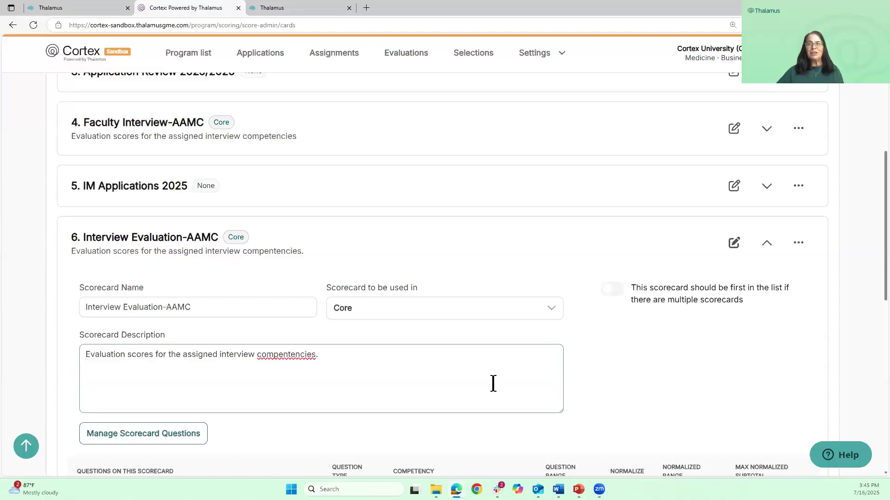
Review the selected questions and the score settings of the Interview Evaluation-AAMC scorecard, and save its question setup
scroll(453, 342, down, 3)
scroll(422, 324, down, 1)
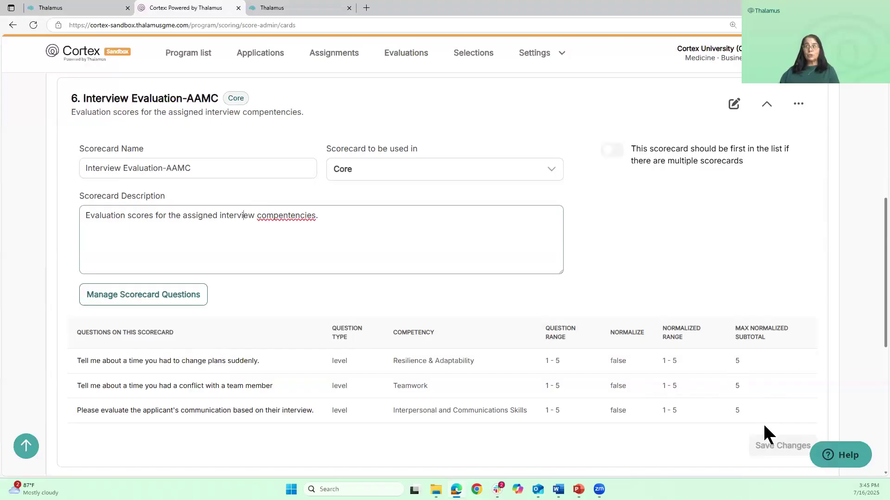
click(134, 295)
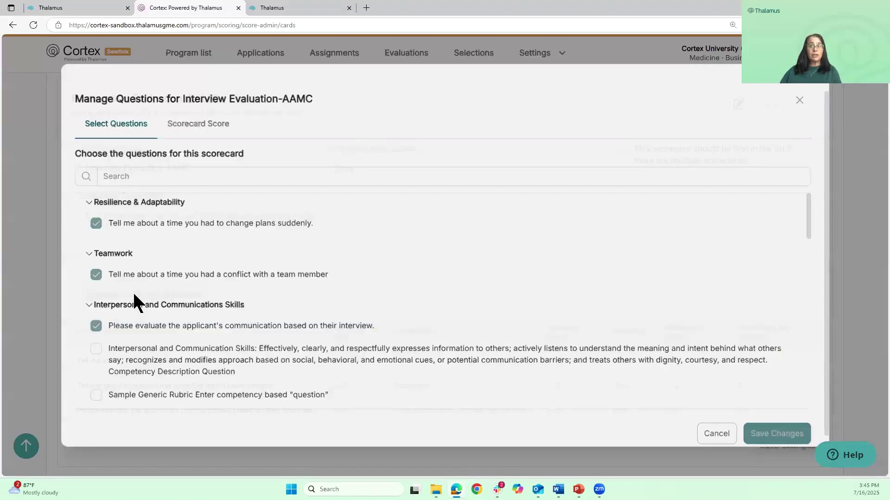
scroll(425, 266, down, 6)
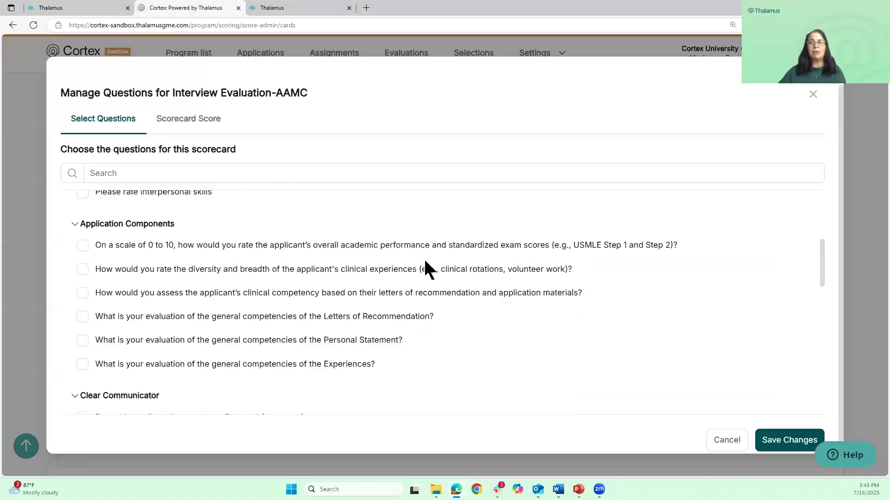
scroll(174, 286, down, 1)
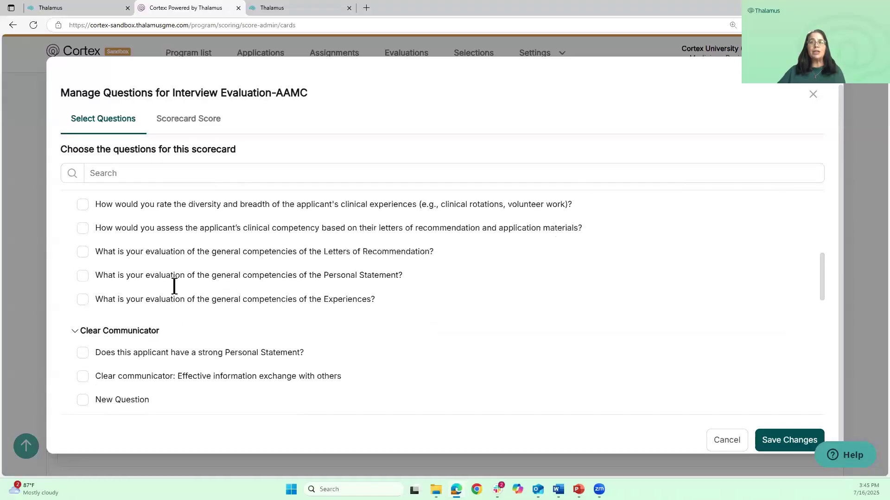
scroll(174, 286, up, 5)
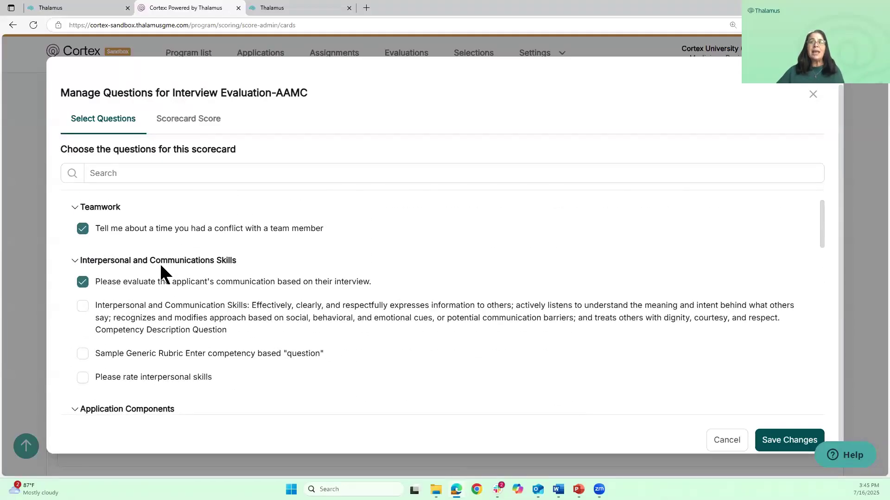
scroll(162, 273, up, 1)
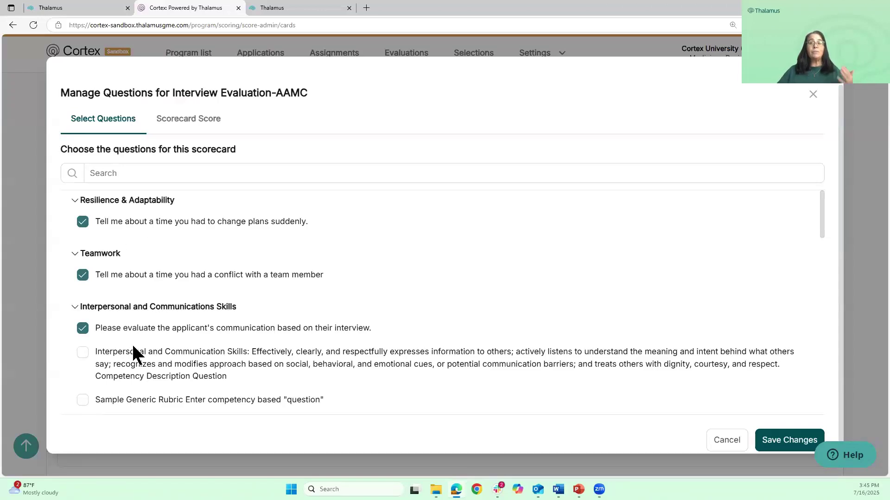
click(207, 123)
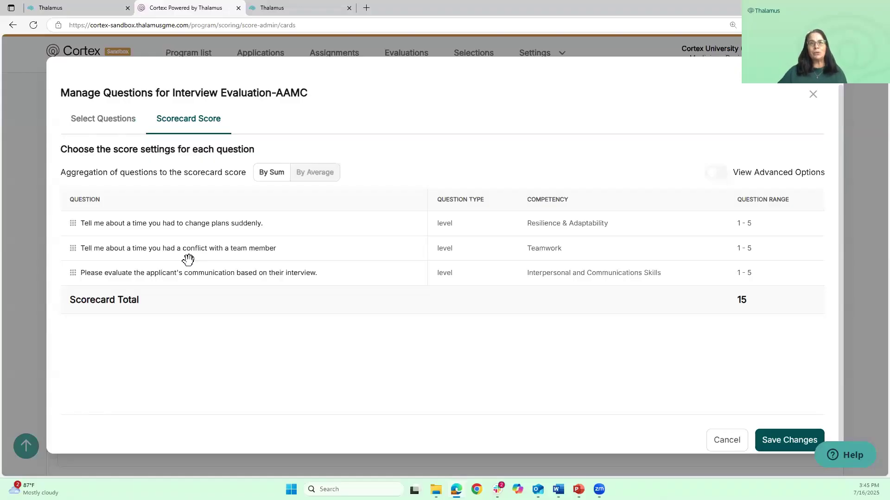
click(789, 441)
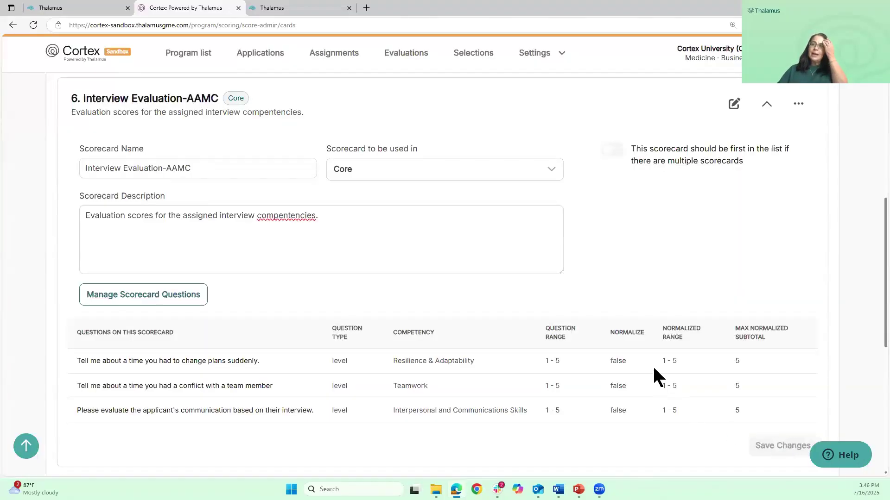
scroll(658, 370, down, 2)
scroll(730, 333, up, 4)
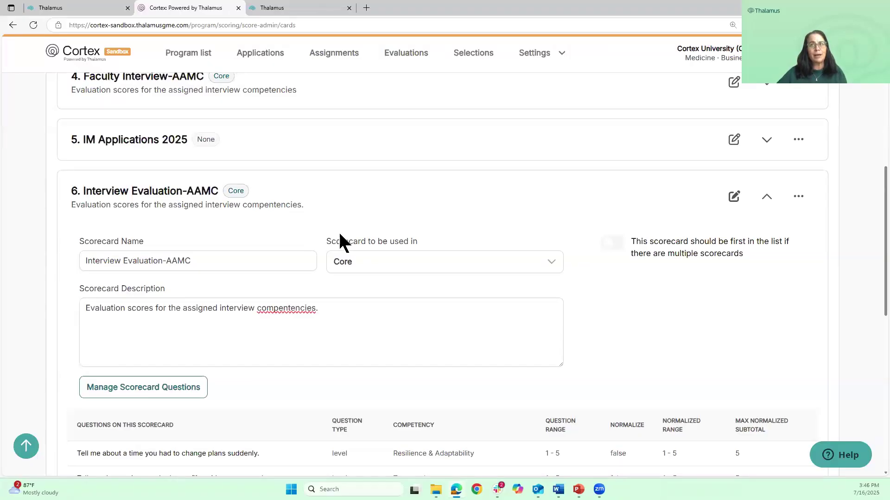
scroll(487, 287, up, 1)
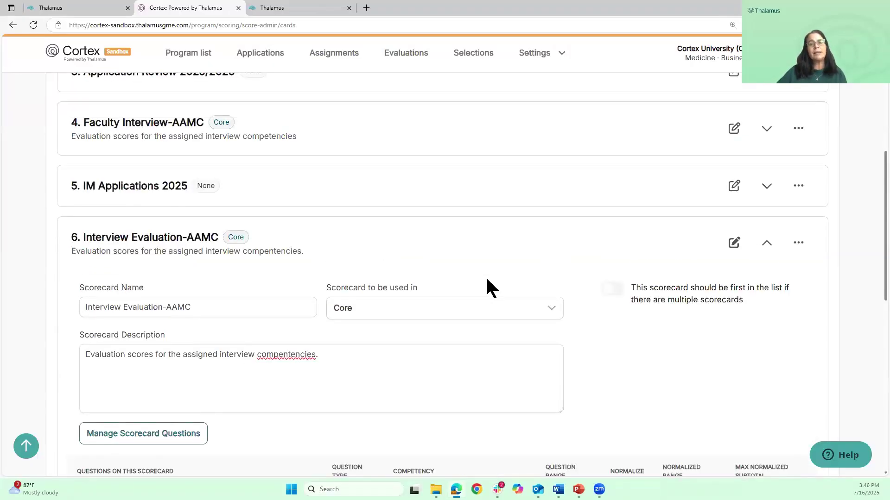
scroll(501, 176, up, 1)
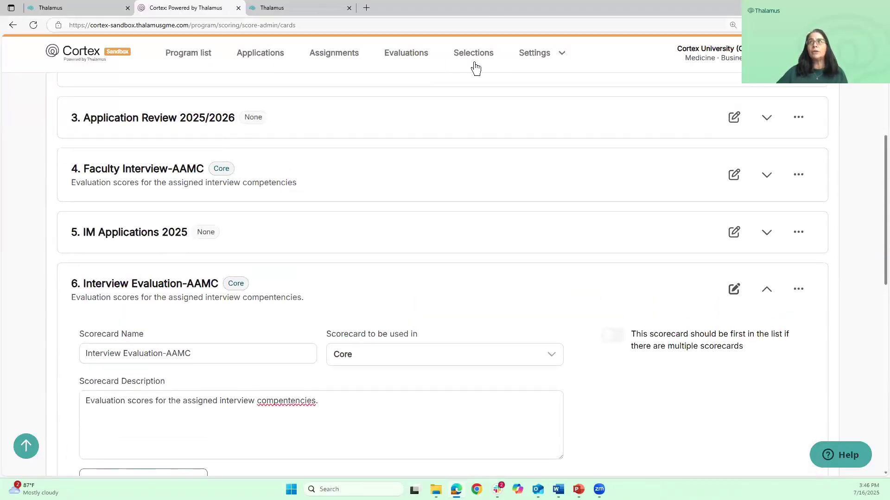
scroll(421, 148, up, 1)
scroll(421, 148, down, 6)
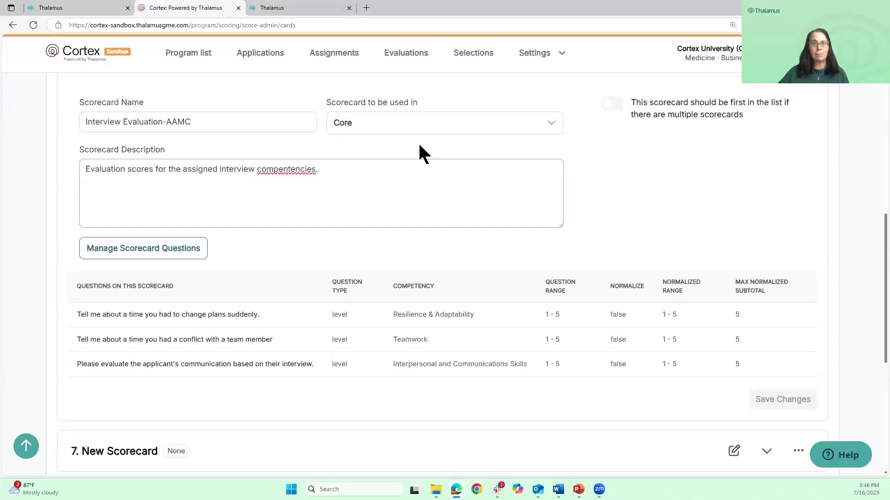
scroll(421, 145, down, 3)
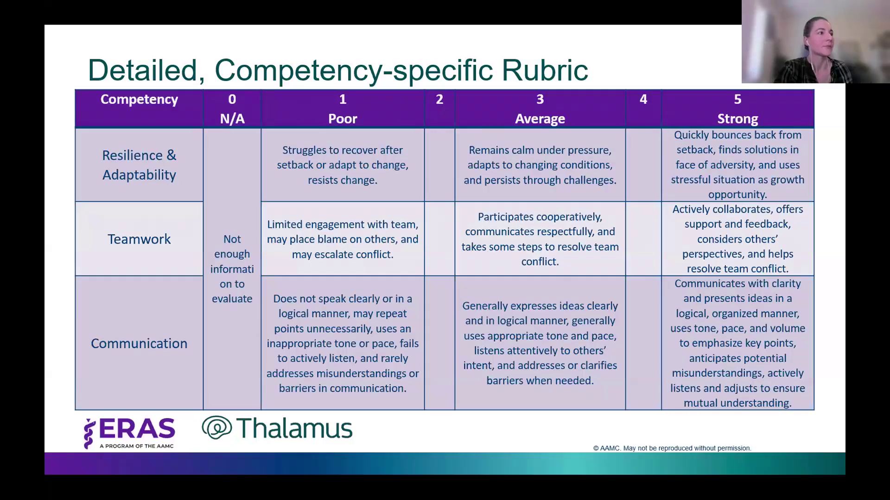
key(Right)
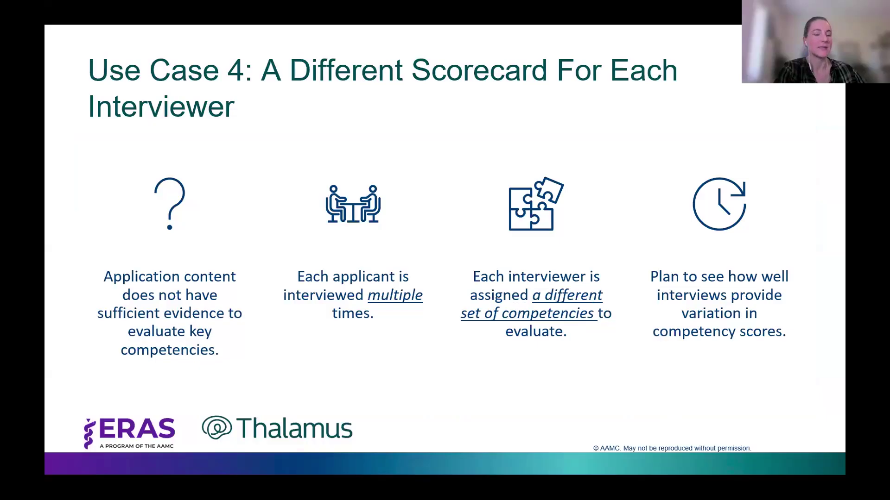
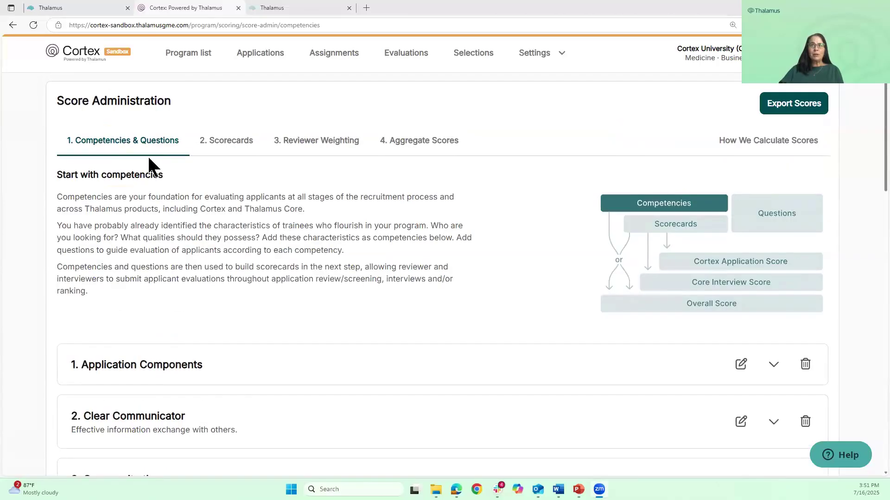
Expand the Application Components competency and look through its questions
scroll(180, 195, down, 3)
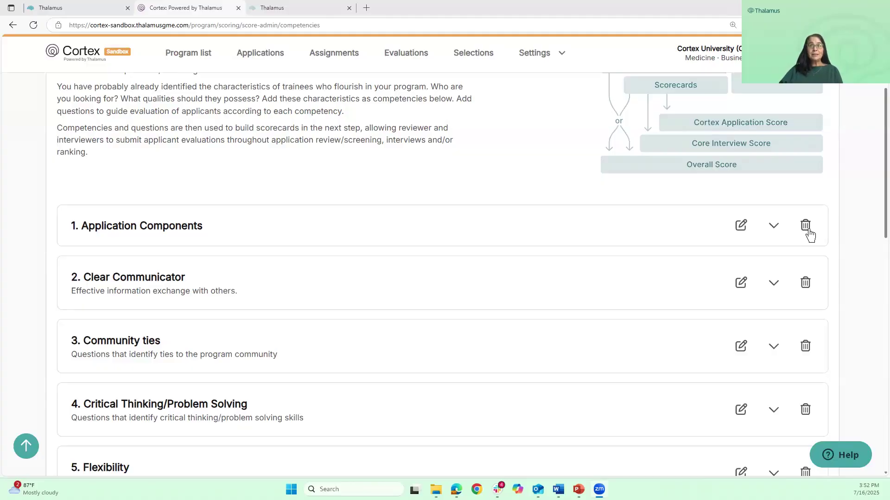
click(775, 231)
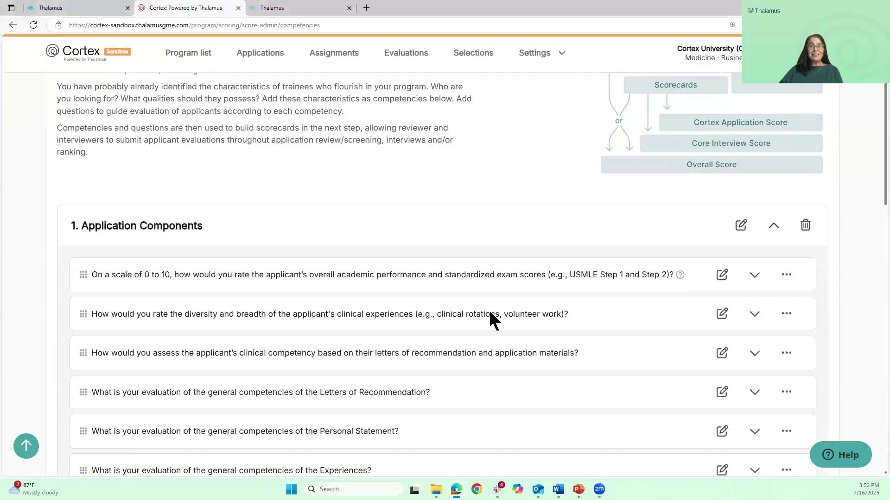
scroll(489, 309, down, 3)
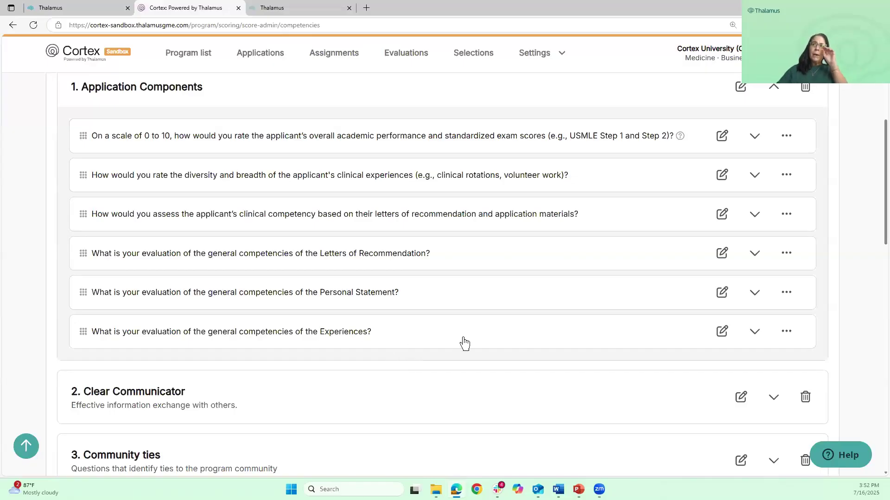
scroll(809, 146, up, 4)
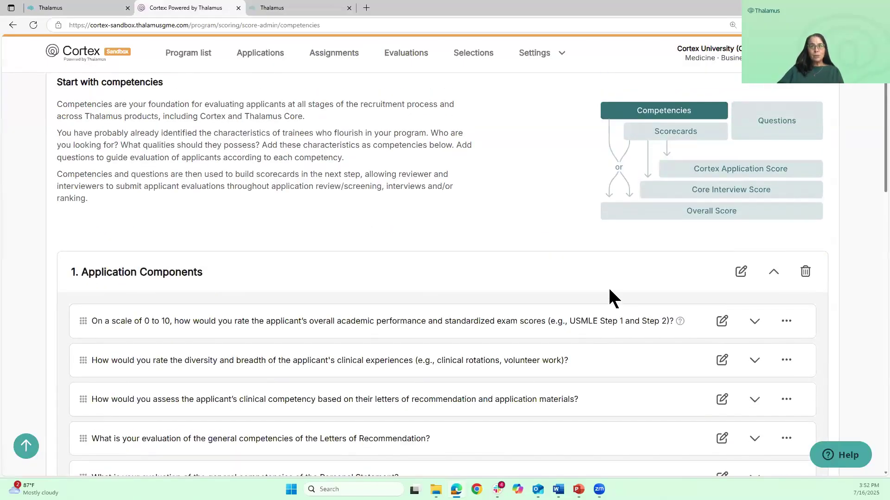
scroll(606, 294, down, 8)
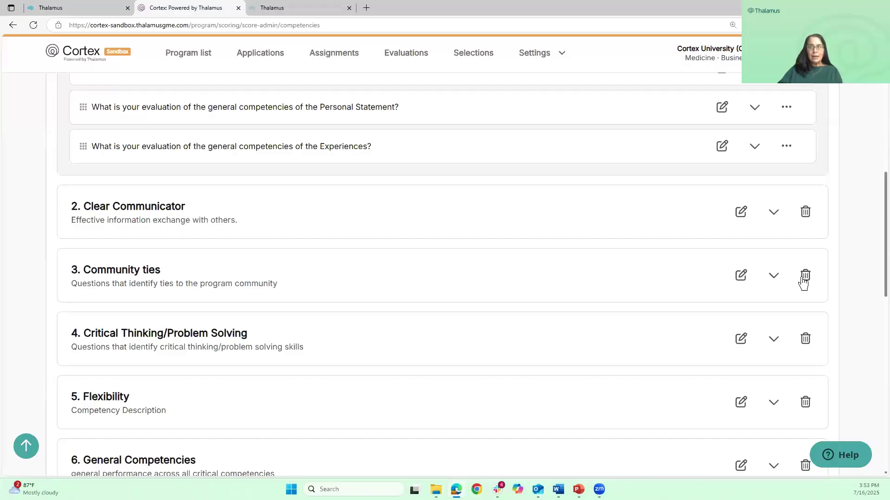
Expand the Community ties competency, check which competencies its question can be moved to, and close the move dialog without choosing one
click(775, 279)
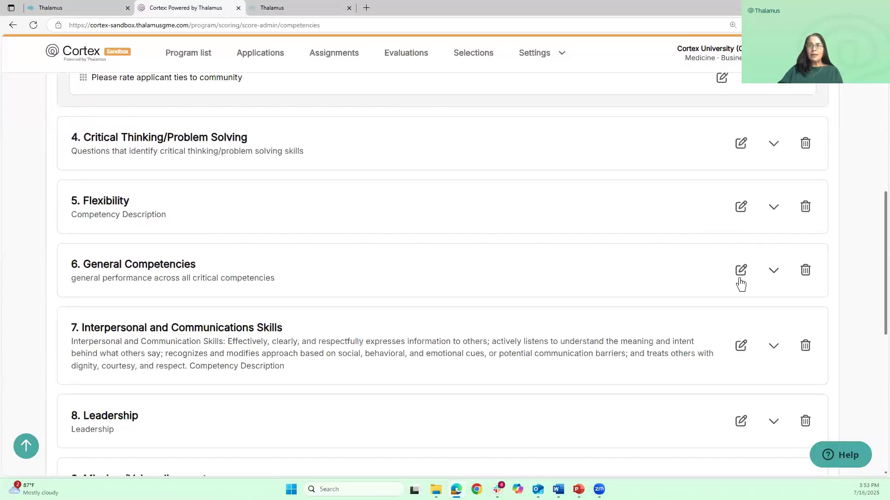
scroll(739, 284, down, 3)
scroll(739, 278, up, 5)
scroll(737, 274, up, 2)
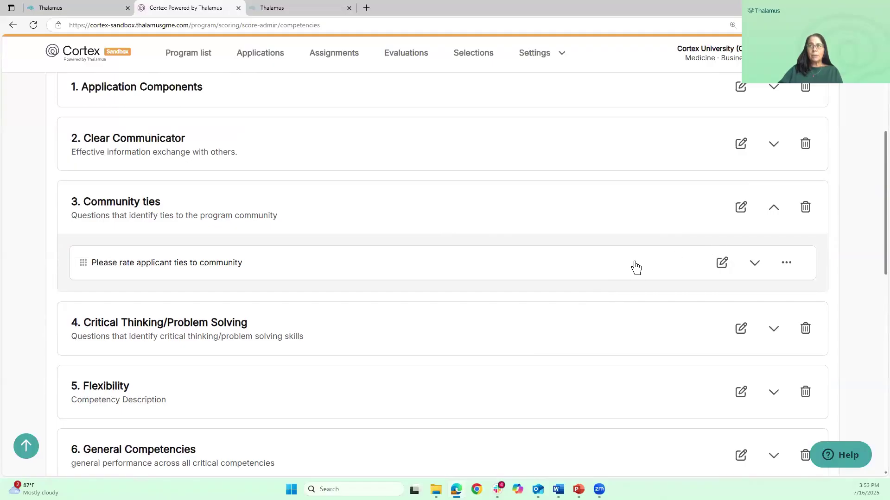
click(787, 265)
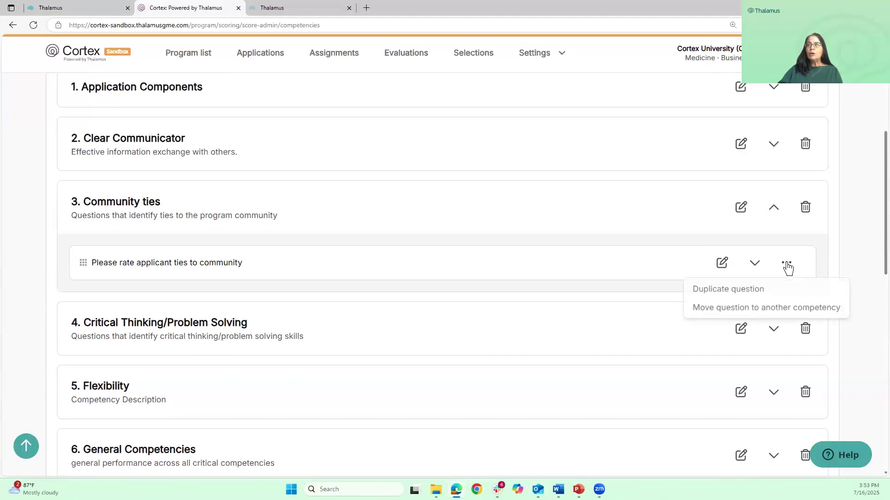
click(709, 309)
click(469, 286)
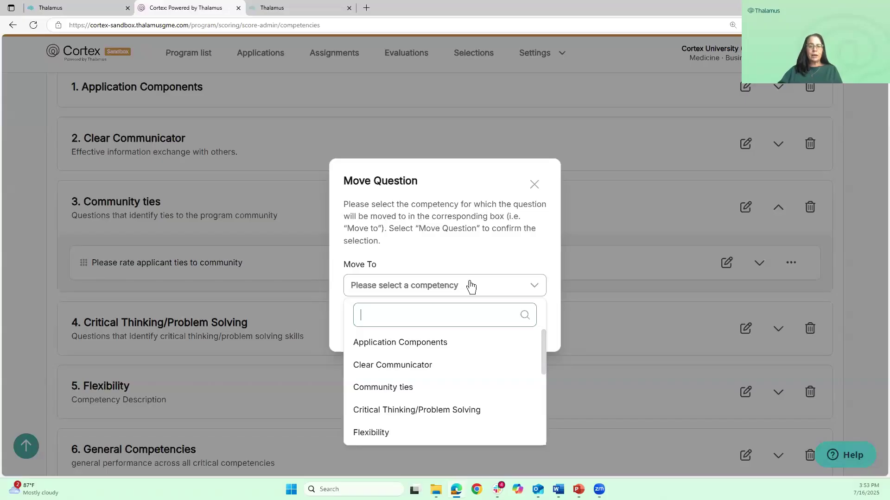
click(494, 249)
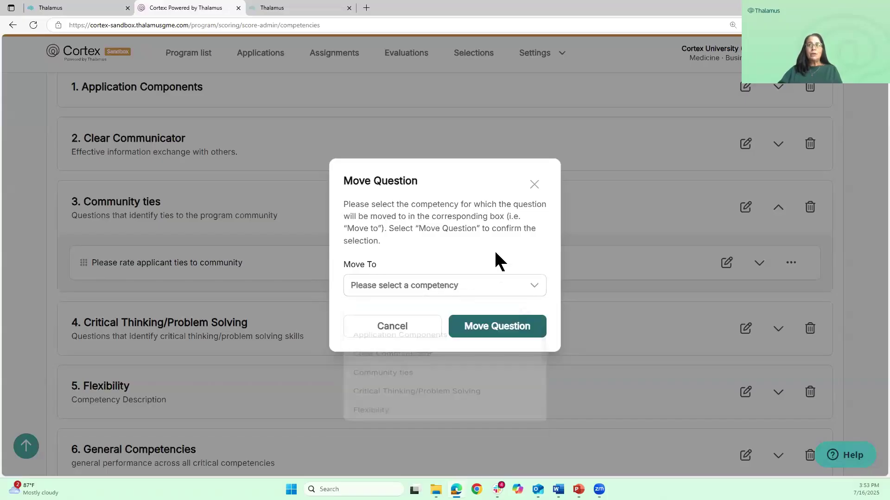
click(534, 185)
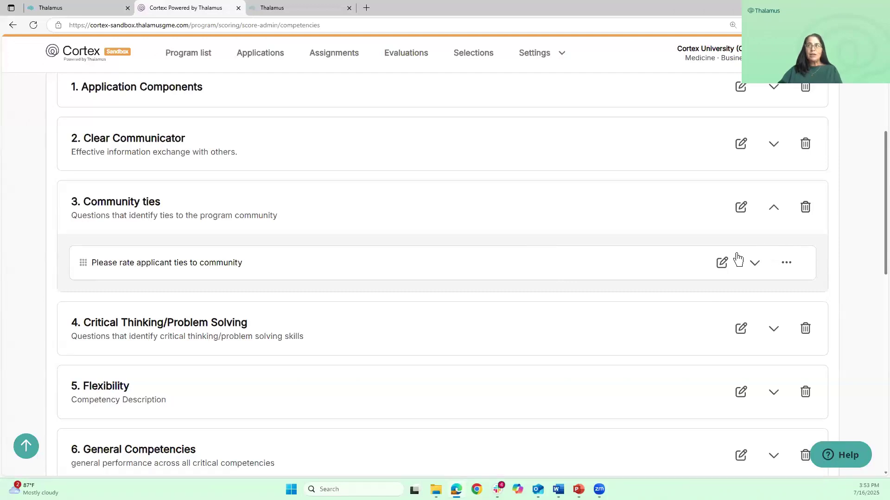
Examine the level scale, note settings and duplicate or move options of the applicant ties to community question, and collapse Community ties
click(755, 264)
scroll(775, 218, down, 4)
scroll(803, 192, up, 2)
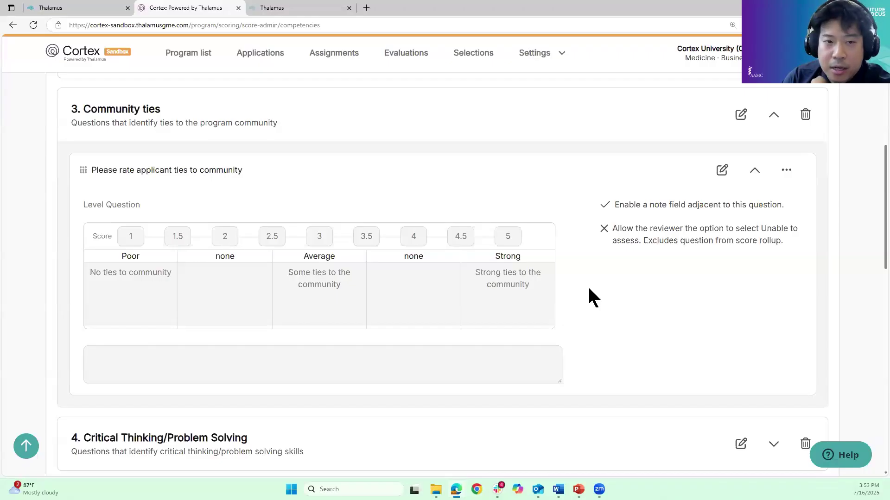
click(786, 170)
click(858, 221)
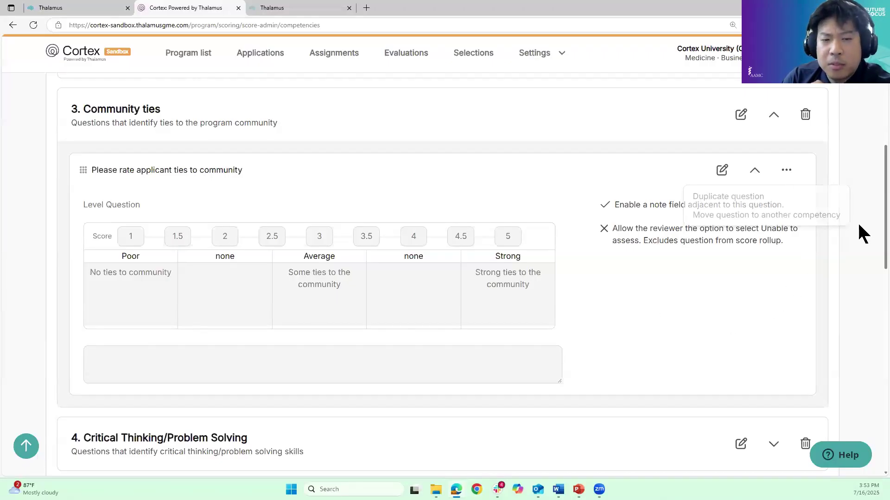
scroll(855, 220, up, 2)
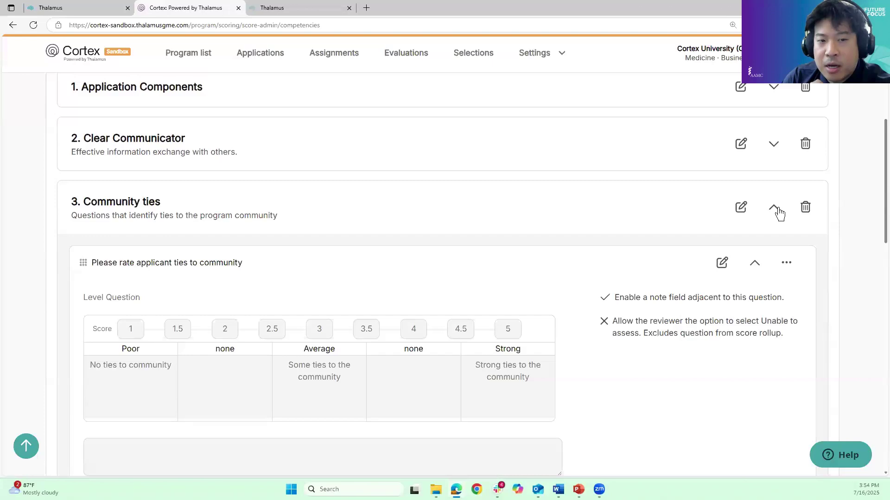
click(776, 211)
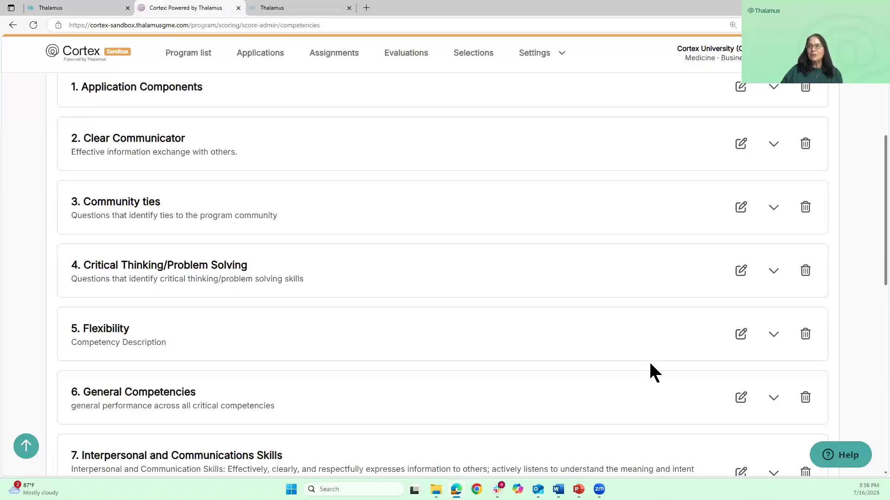
Open the Teamwork question about a conflict with a team member for editing and check its optional tooltip field
scroll(648, 361, down, 2)
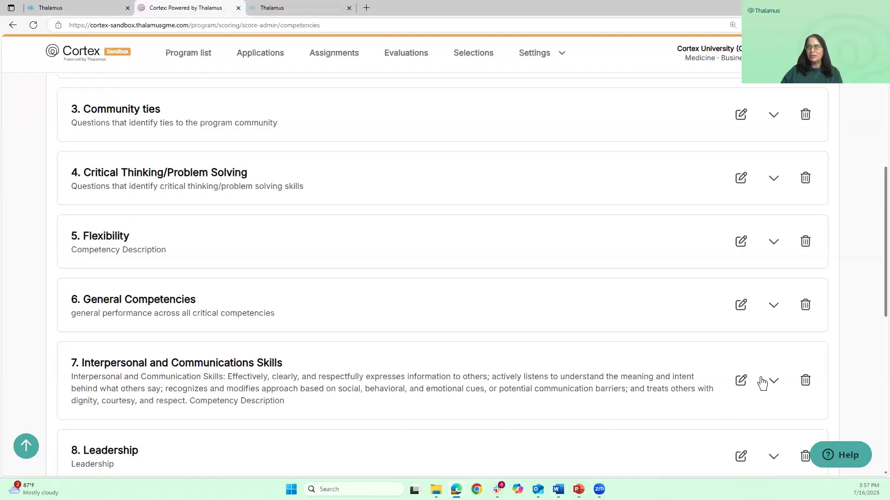
scroll(651, 355, down, 7)
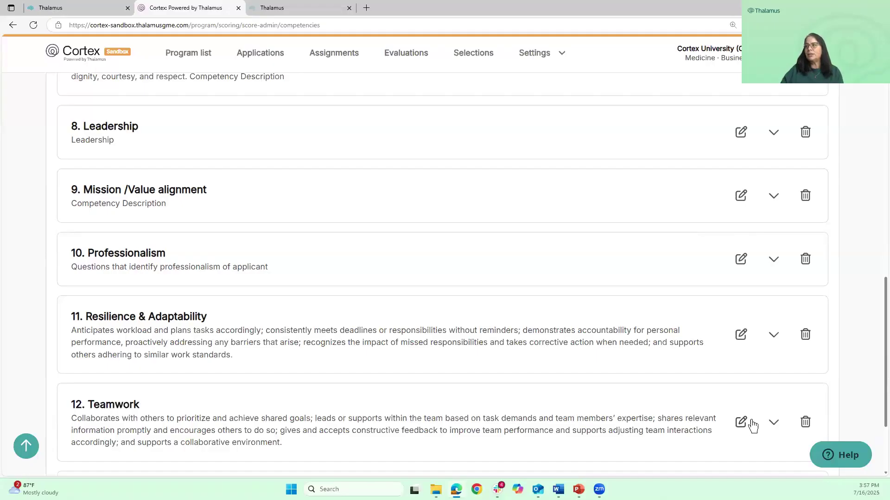
click(773, 422)
scroll(702, 347, down, 4)
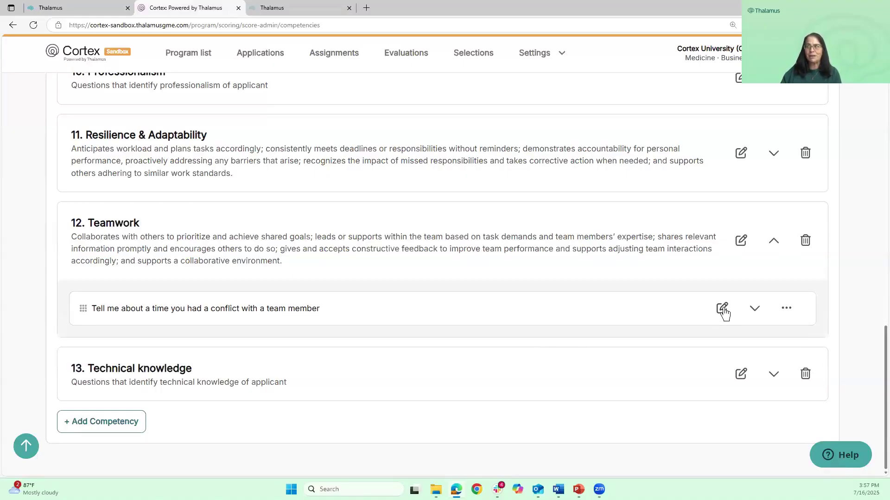
click(722, 309)
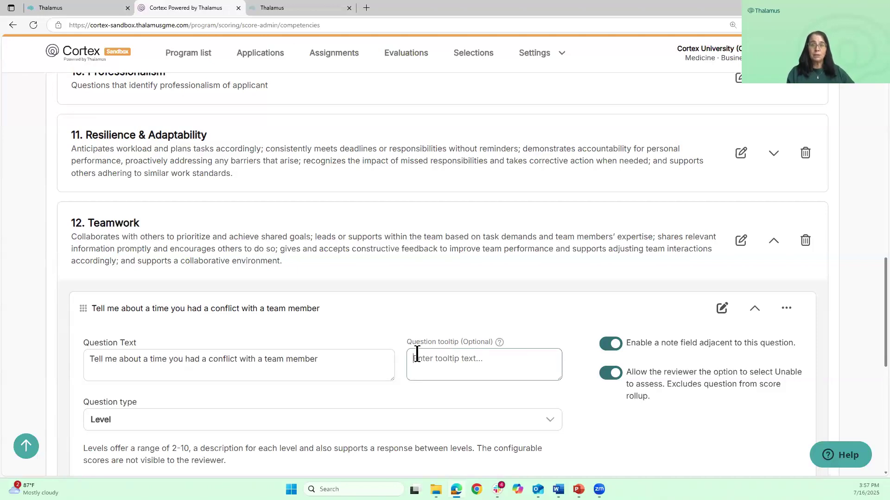
mouse_move(499, 343)
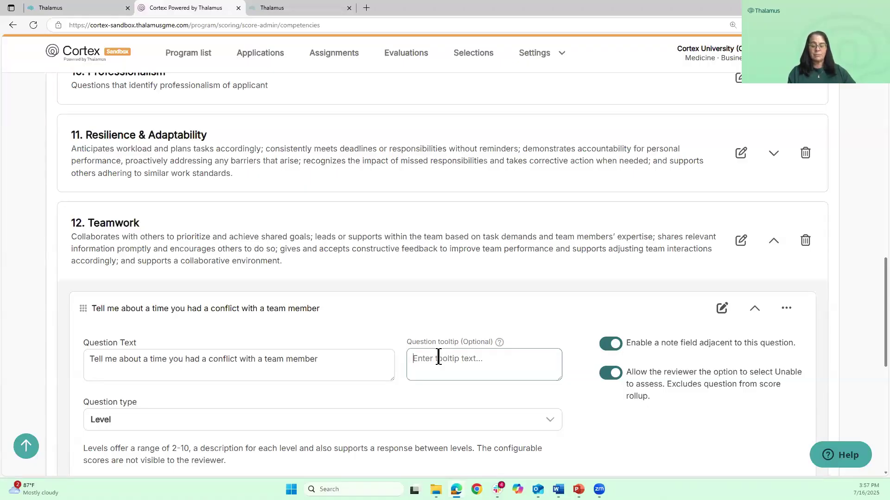
Set the tooltip of the Teamwork team-member conflict question to "Please review rubric." and save the question
text(Please re)
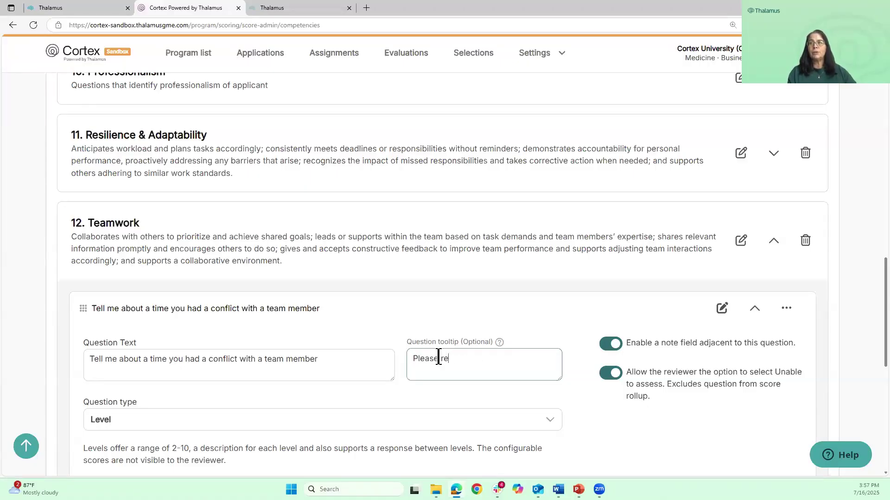
text(view reub ri)
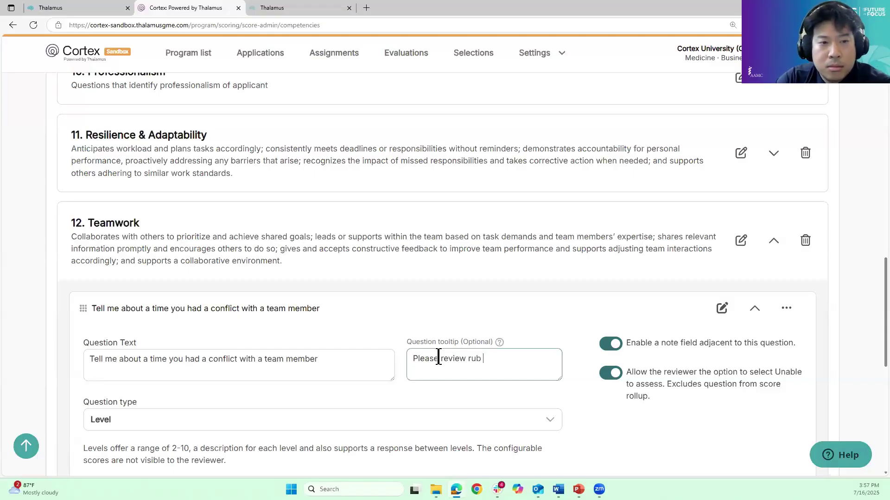
key(BackSpace)
key(BackSpace)
key(BackSpace)
text(ric.)
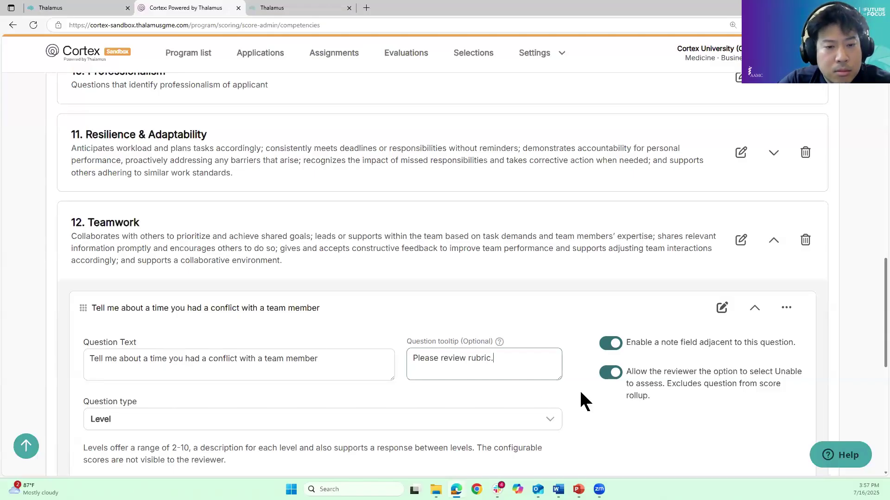
scroll(693, 384, down, 8)
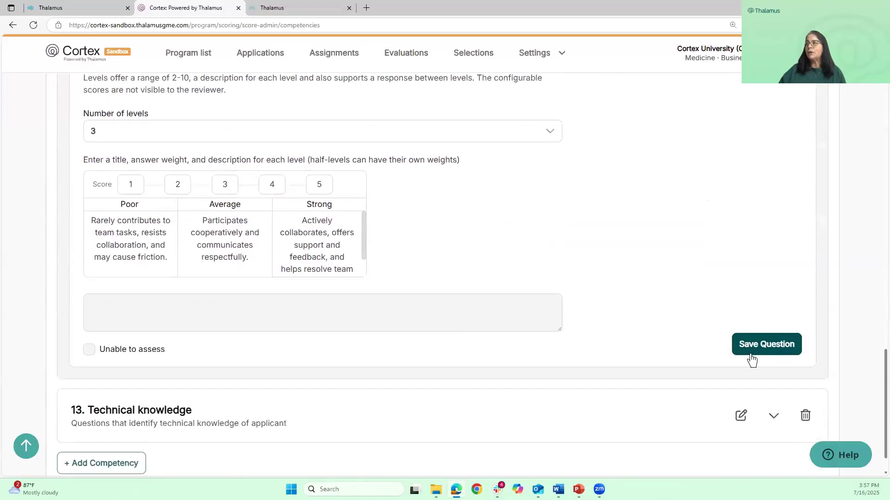
click(750, 350)
scroll(666, 319, up, 11)
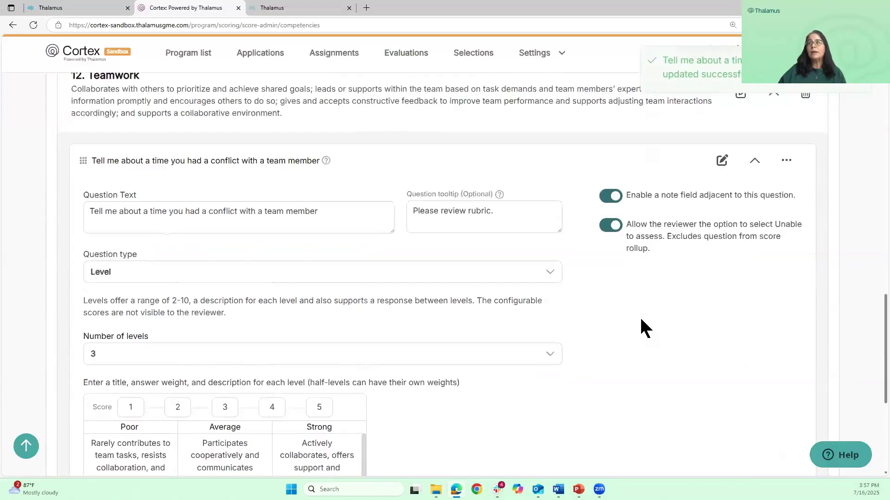
Open the first applicant's score panel from the applications list and check which scorecards can be selected
click(256, 56)
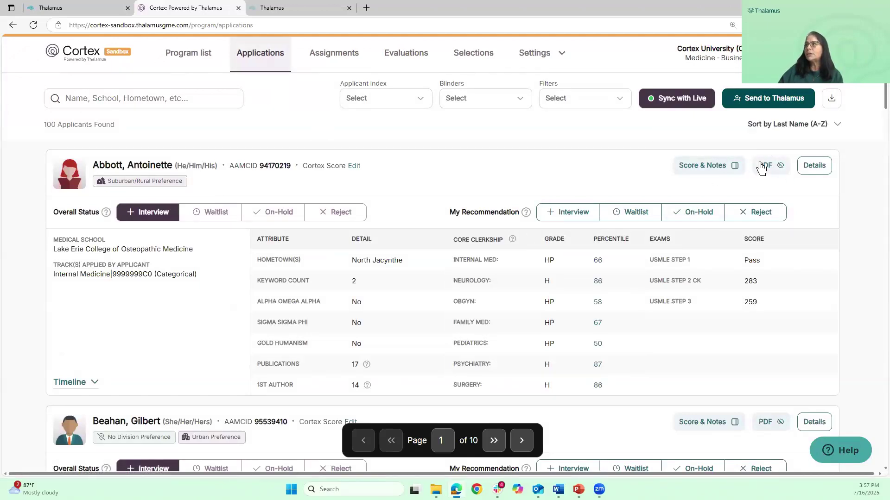
click(727, 166)
scroll(689, 311, down, 5)
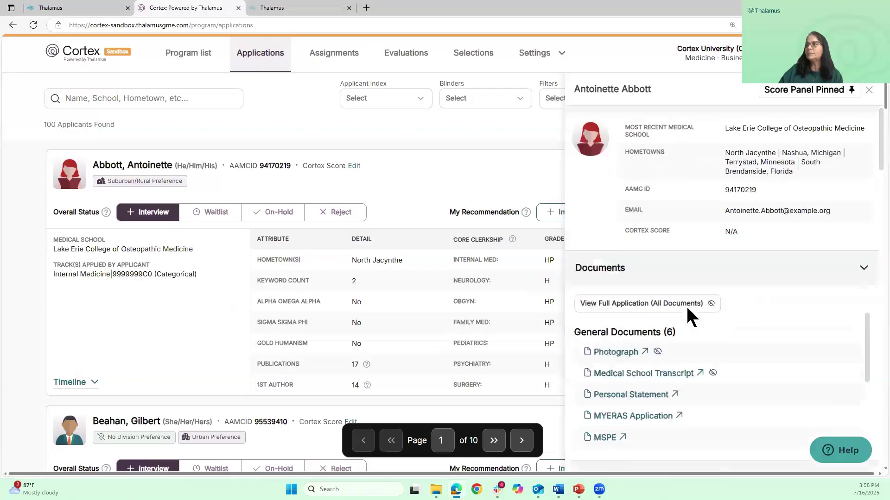
click(703, 297)
scroll(700, 295, down, 3)
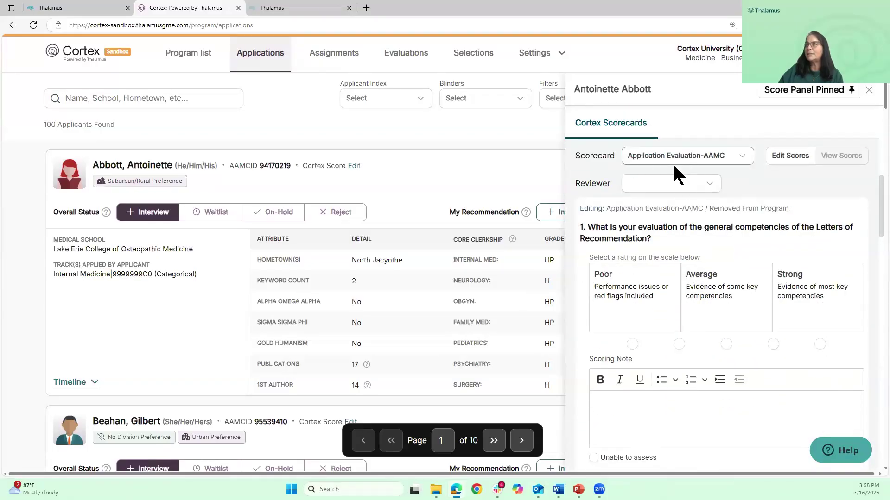
click(654, 163)
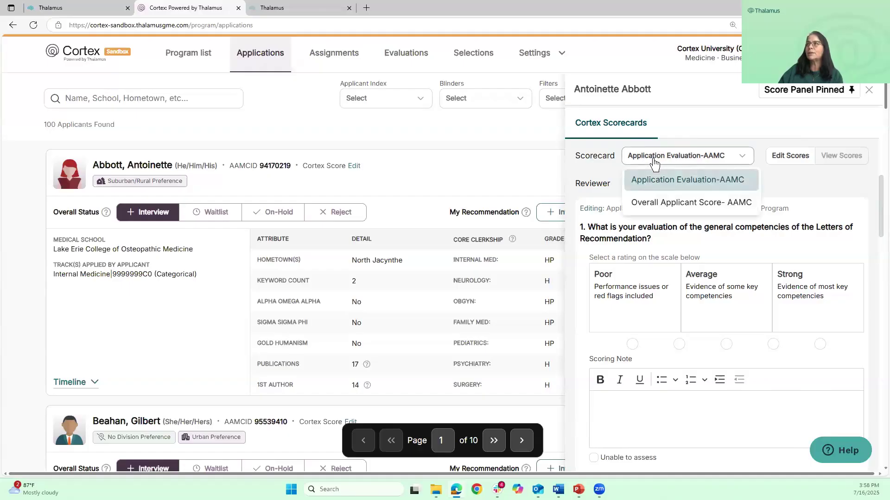
click(284, 125)
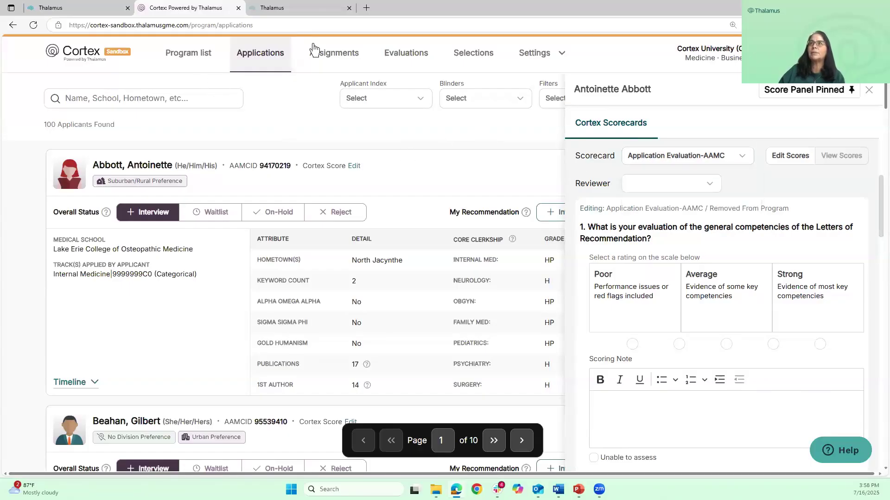
Go to the scorecards in the score settings and review the questions on the Application Evaluation-AAMC scorecard
click(532, 56)
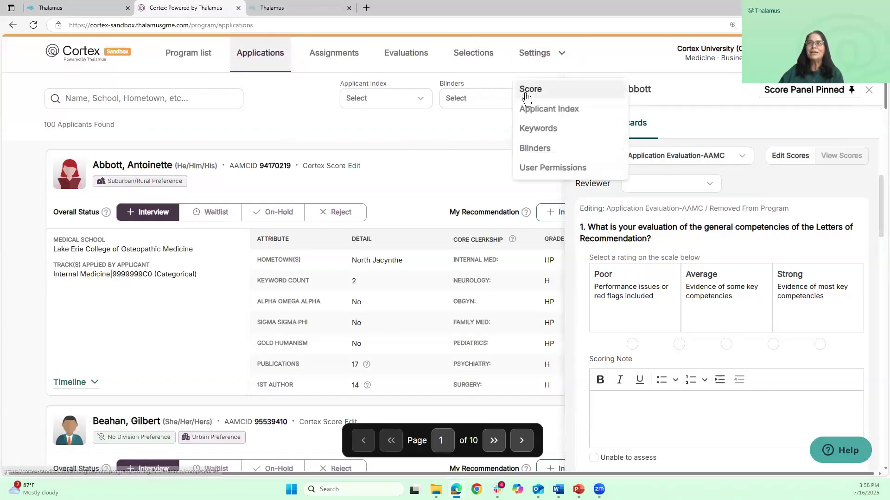
click(523, 89)
scroll(227, 286, down, 3)
scroll(191, 113, up, 3)
click(226, 141)
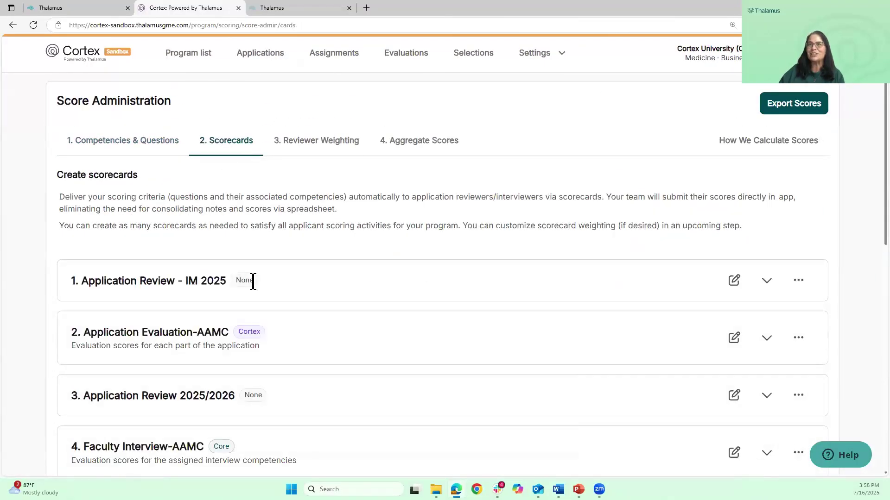
click(767, 339)
scroll(614, 345, down, 3)
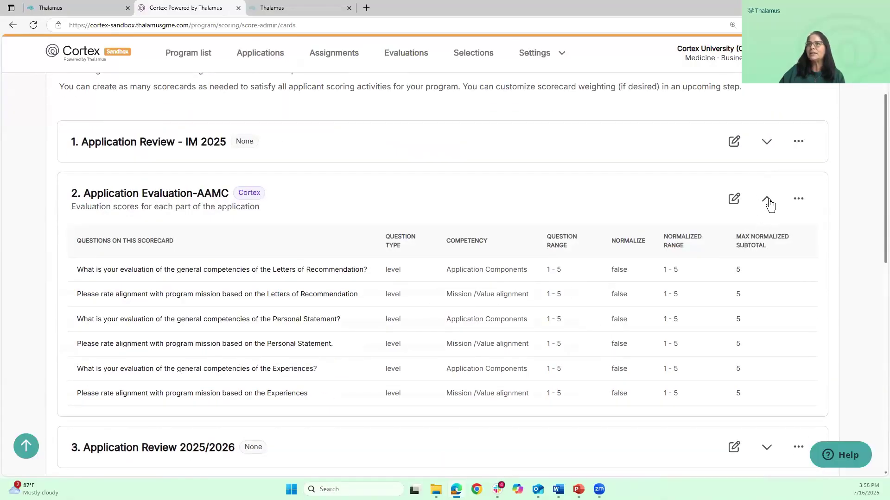
click(767, 199)
scroll(262, 204, up, 3)
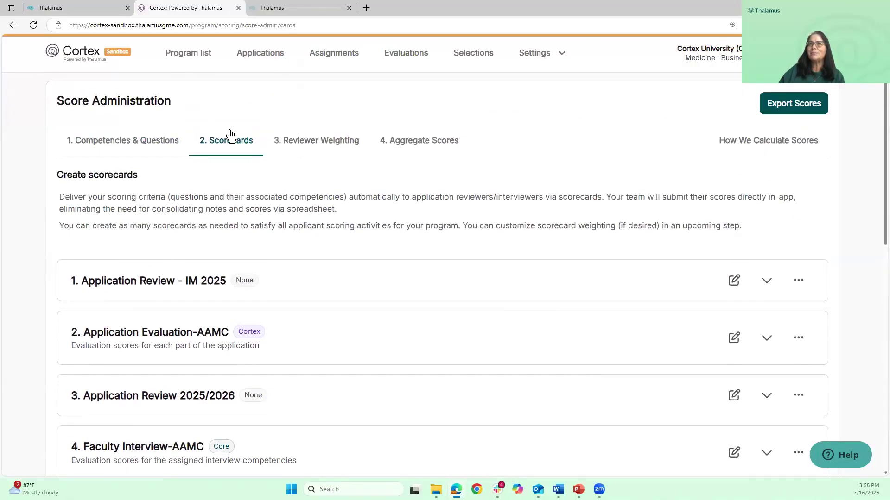
Look through the competencies list and examine the questions under Interpersonal and Communications Skills
click(113, 140)
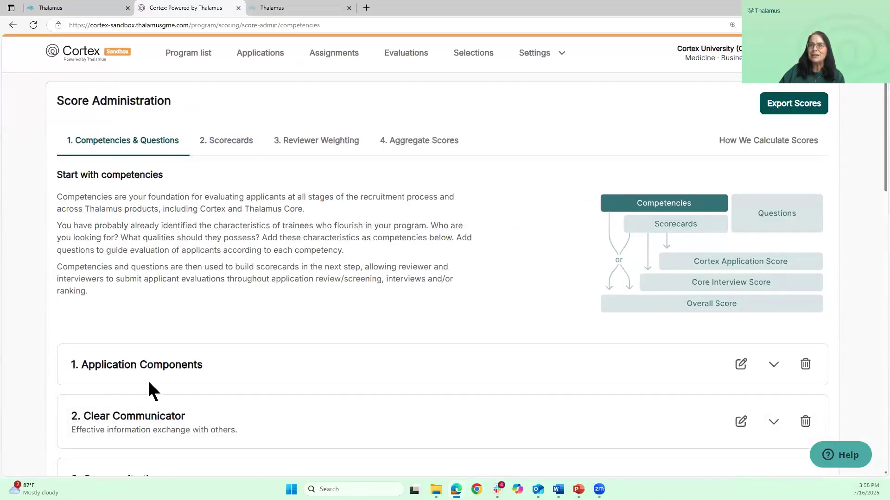
scroll(150, 371, down, 1)
scroll(162, 361, down, 8)
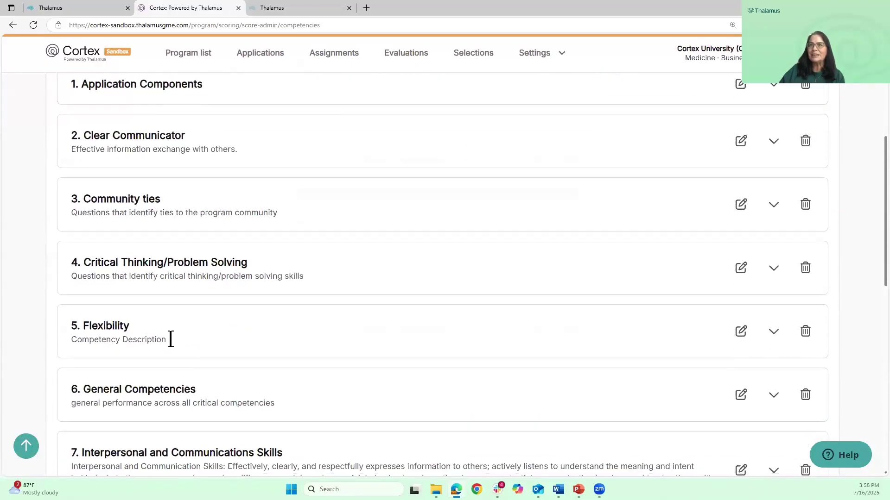
scroll(510, 287, down, 2)
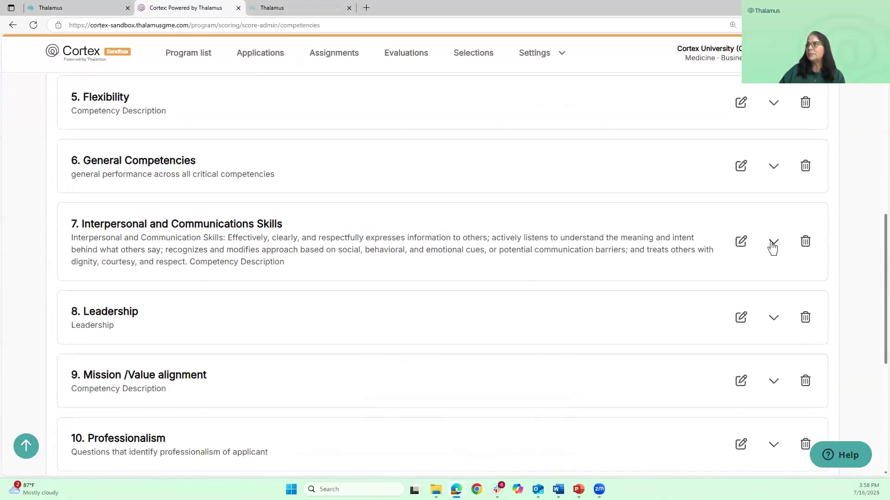
click(774, 245)
scroll(614, 297, down, 1)
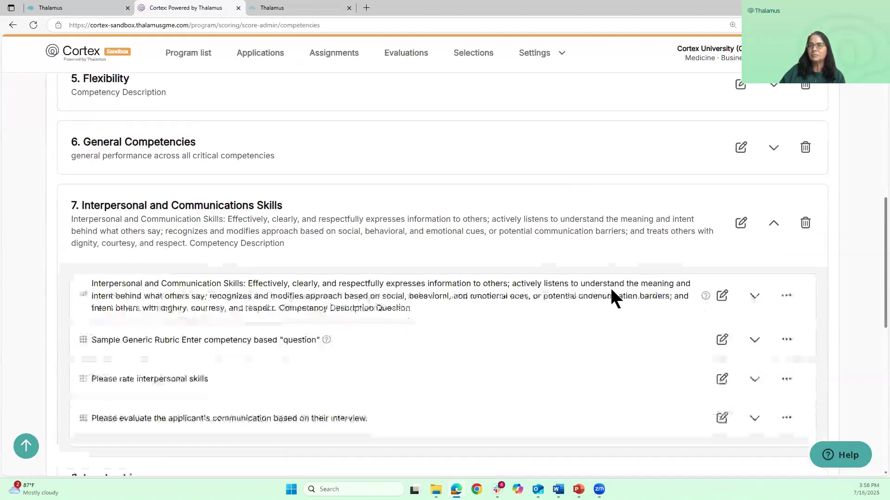
scroll(611, 290, down, 6)
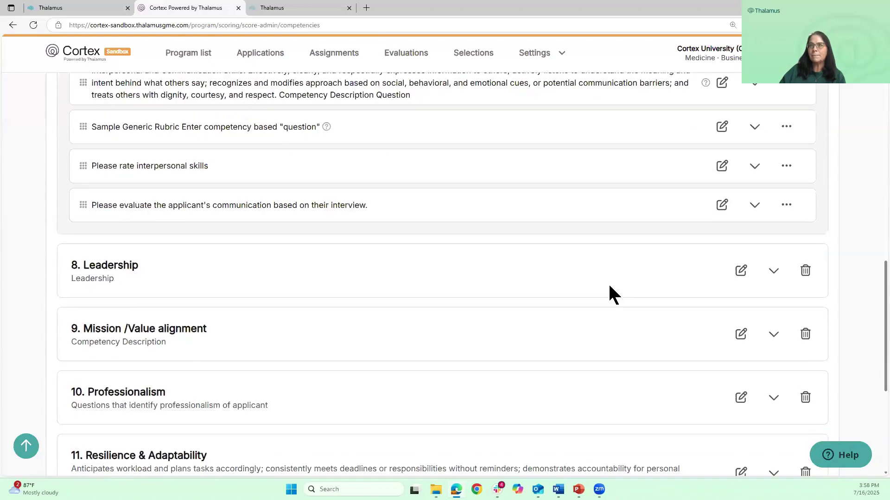
scroll(609, 293, down, 1)
scroll(435, 93, up, 12)
Return to the scorecards and expand Application Evaluation-AAMC to check which competency each question belongs to
click(521, 58)
click(538, 89)
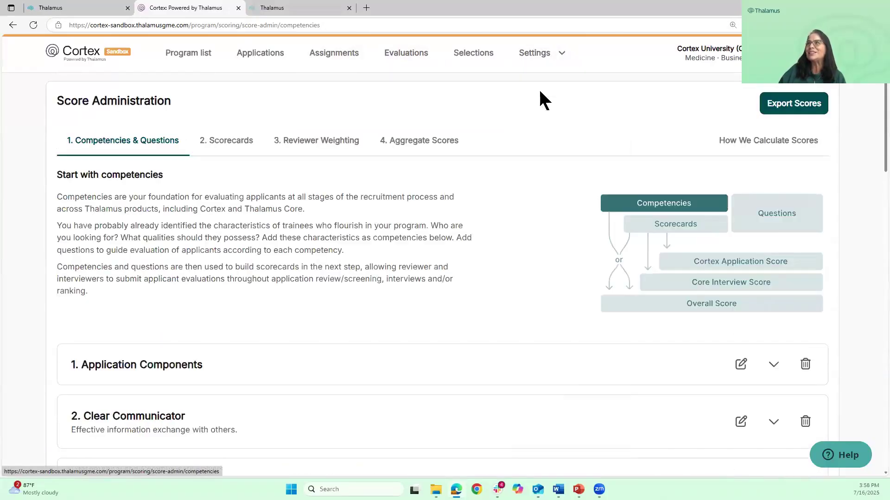
click(225, 141)
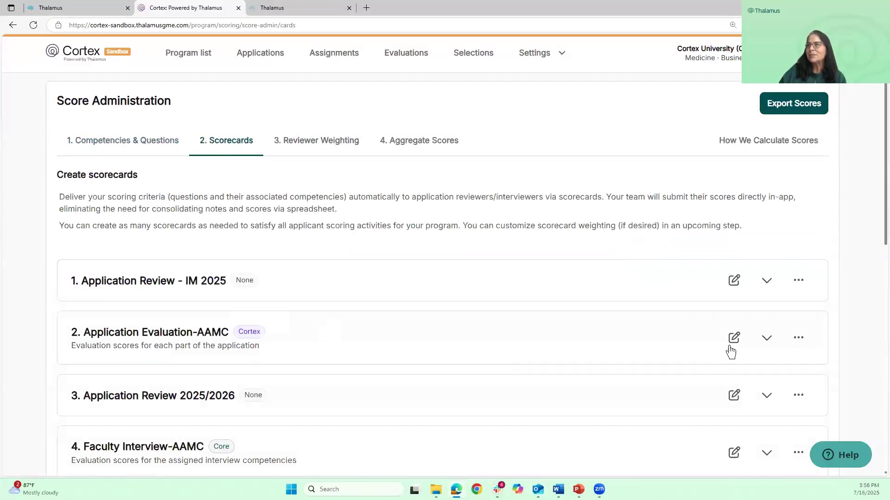
click(764, 338)
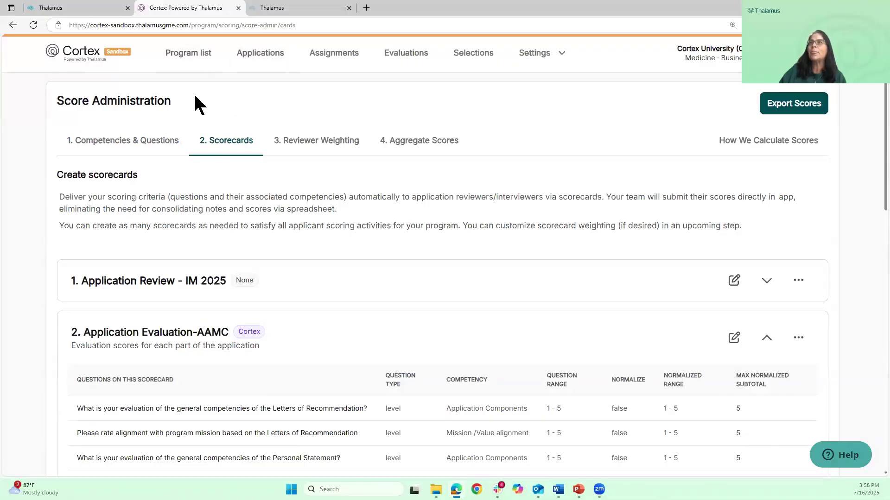
Expand the Application Components competency and its question on the general competencies of the Personal Statement
click(135, 141)
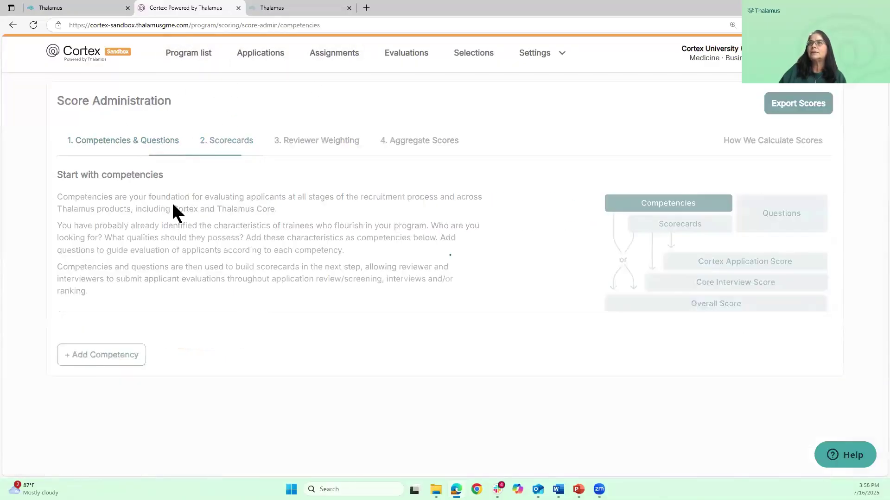
scroll(213, 242, down, 7)
scroll(221, 239, up, 2)
click(773, 133)
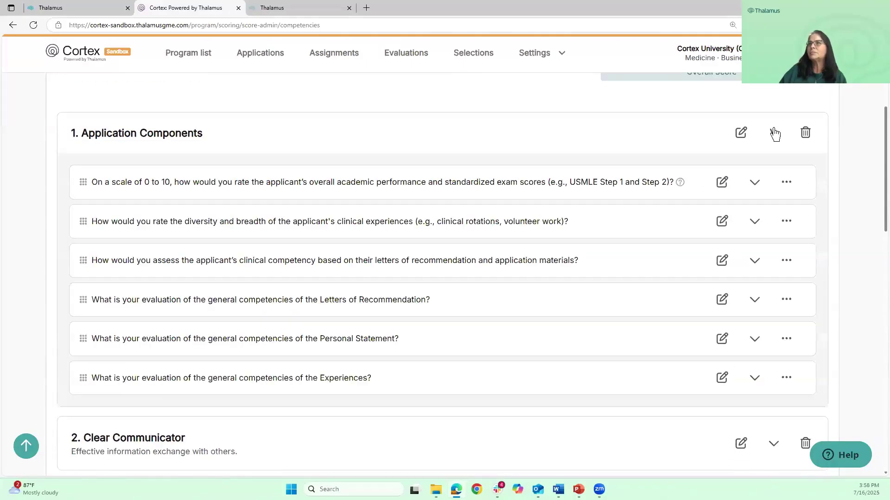
click(754, 340)
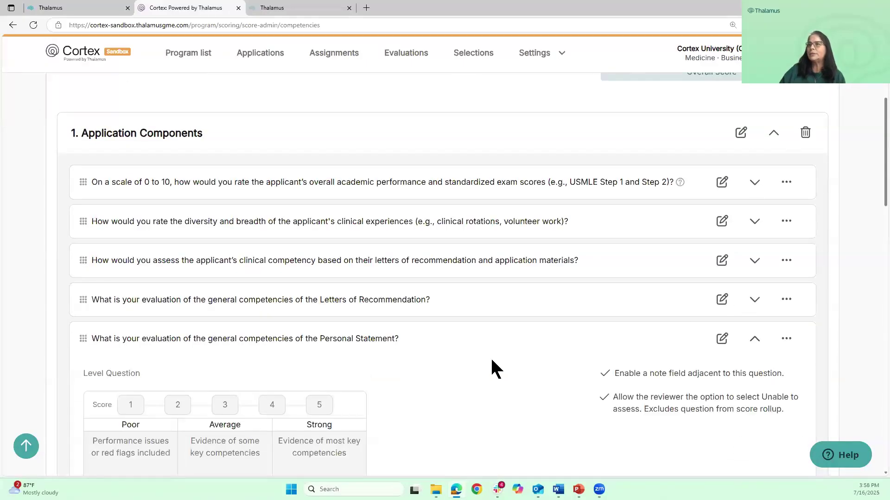
Add the tooltip "Please review rubric." to the Personal Statement general competencies question and save it
click(722, 340)
click(479, 398)
text(Please revie)
key(BackSpace)
key(BackSpace)
text(iew )
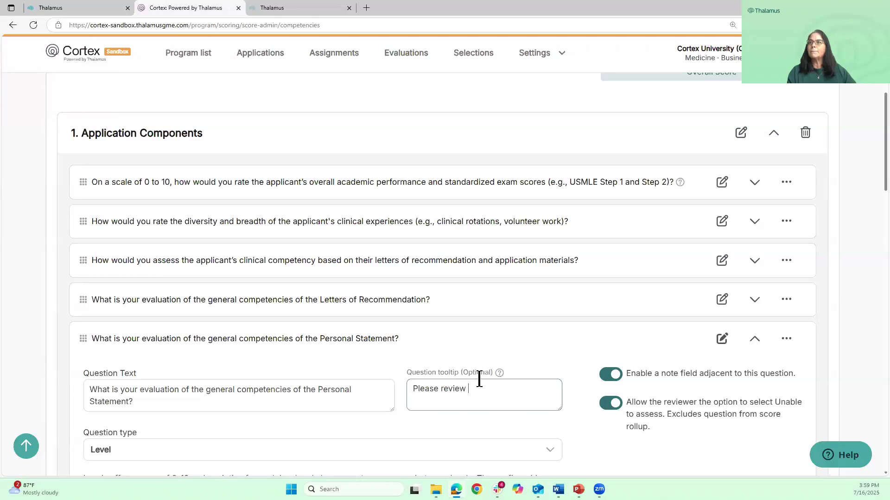
text(rubric.)
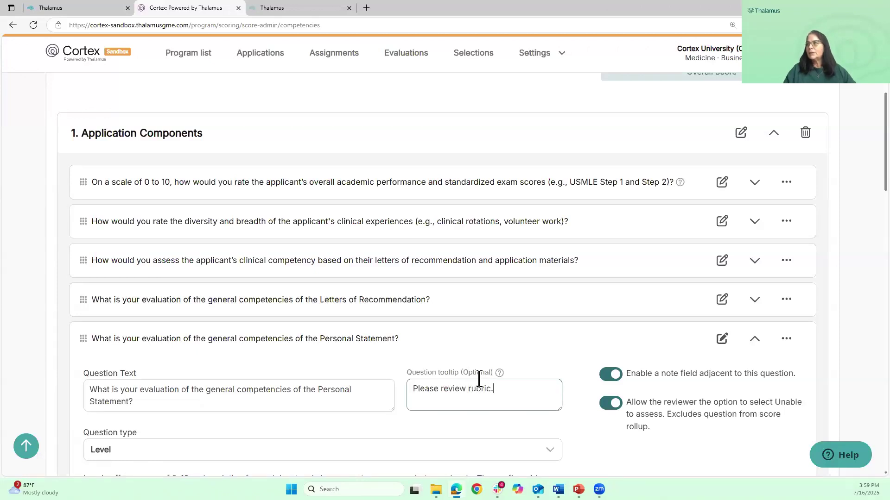
scroll(573, 380, down, 5)
scroll(778, 421, down, 4)
click(765, 376)
scroll(617, 343, up, 15)
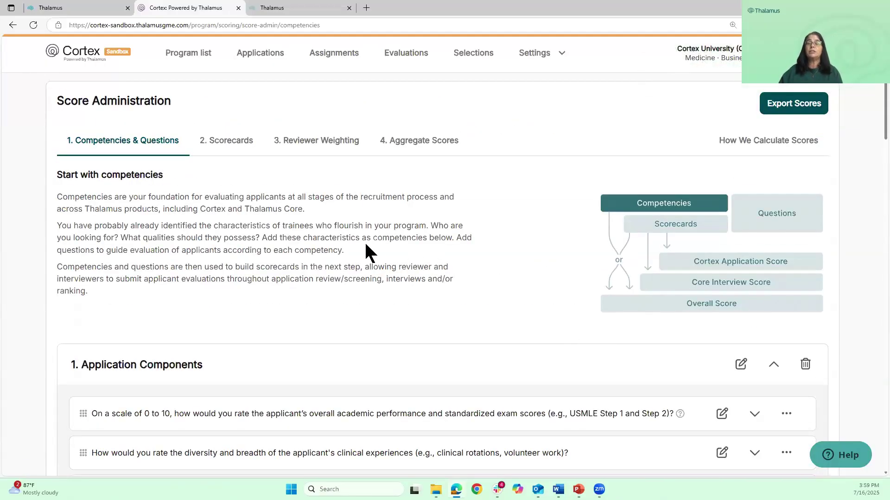
Open the first applicant's Application Evaluation-AAMC scorecard and check the tooltip on the Personal Statement question
click(222, 144)
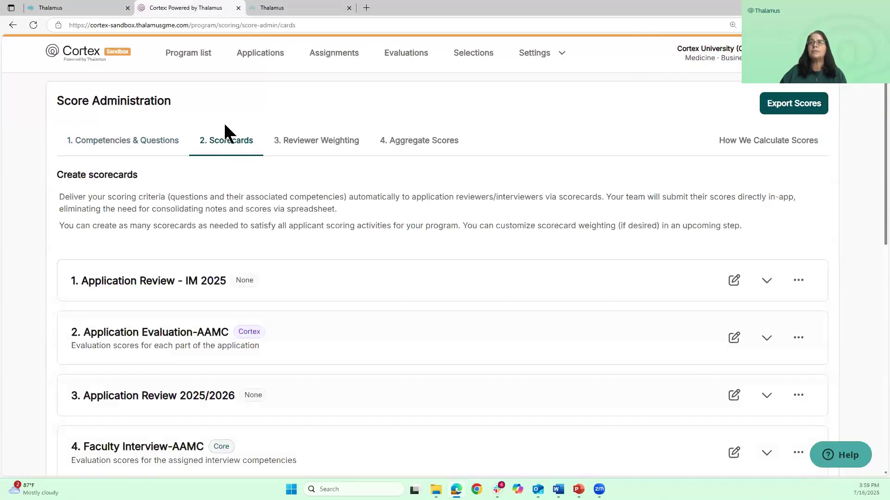
click(261, 56)
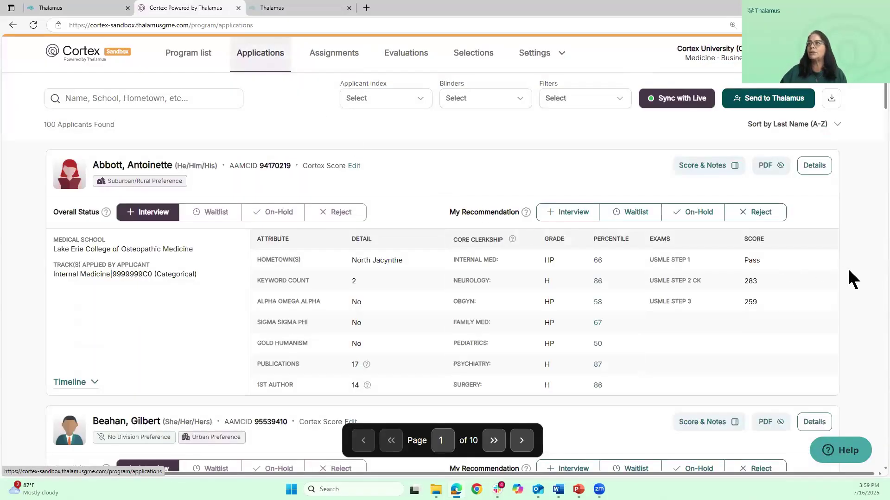
click(720, 170)
scroll(725, 345, down, 7)
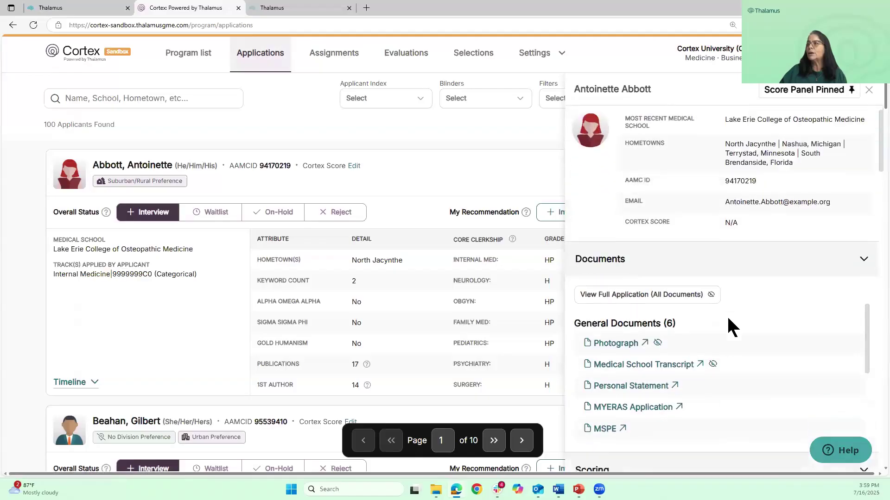
click(719, 253)
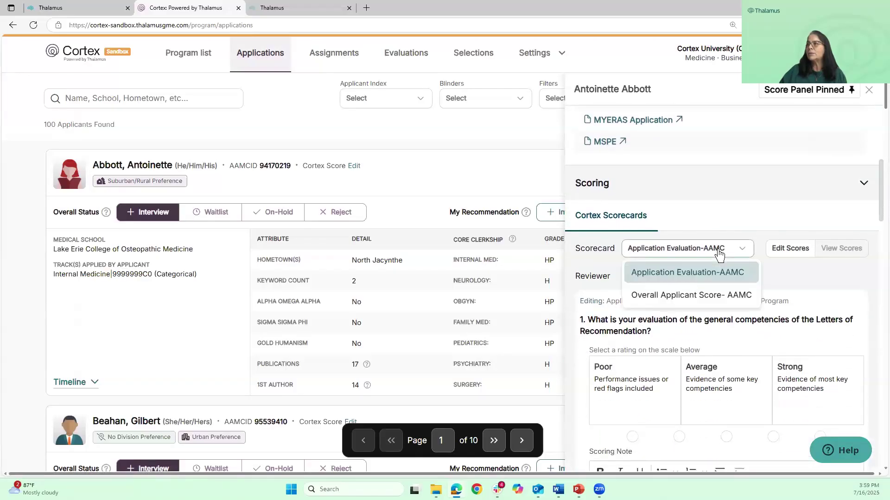
click(699, 282)
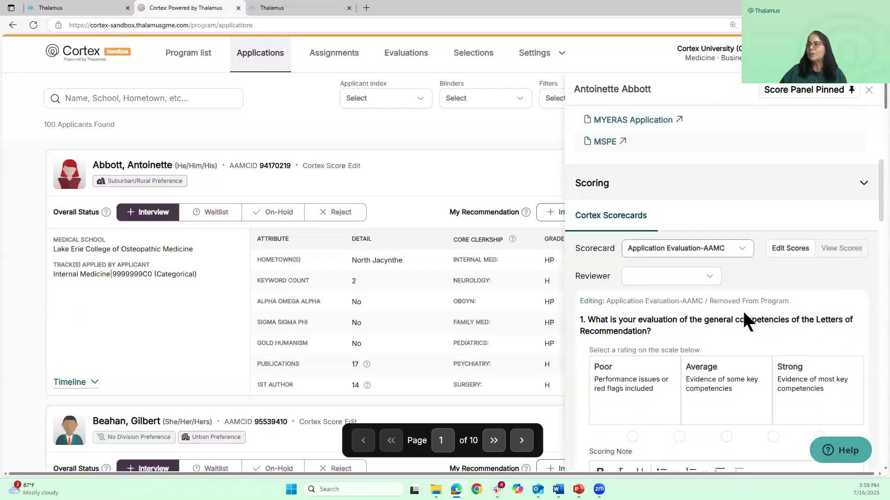
scroll(740, 307, down, 2)
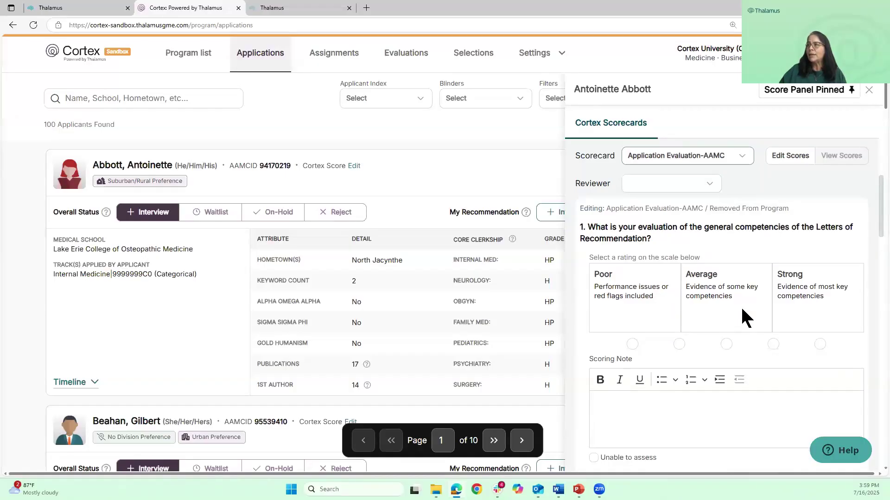
scroll(741, 306, down, 6)
scroll(741, 305, down, 4)
mouse_move(858, 267)
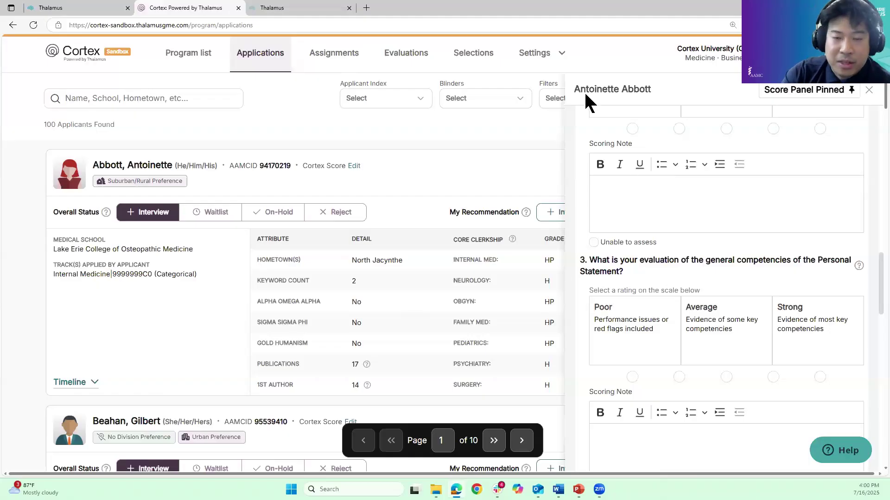
Open a new browser tab and return to the Cortex applications page
click(367, 8)
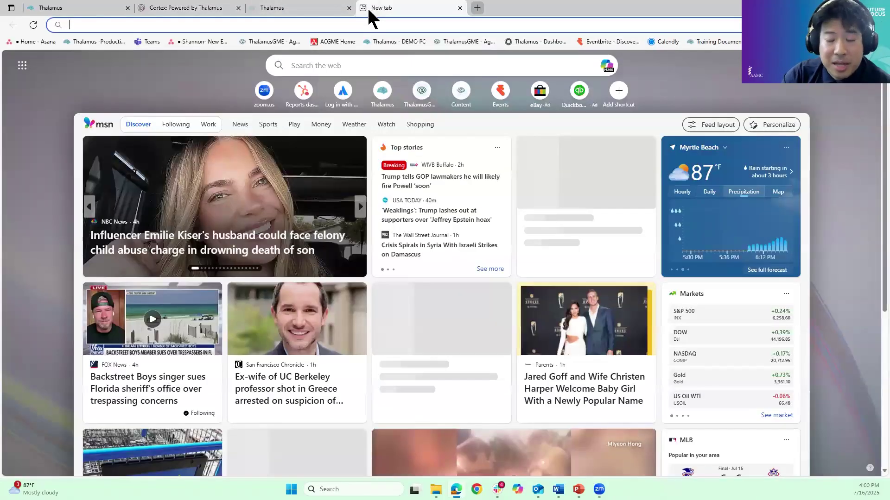
click(209, 14)
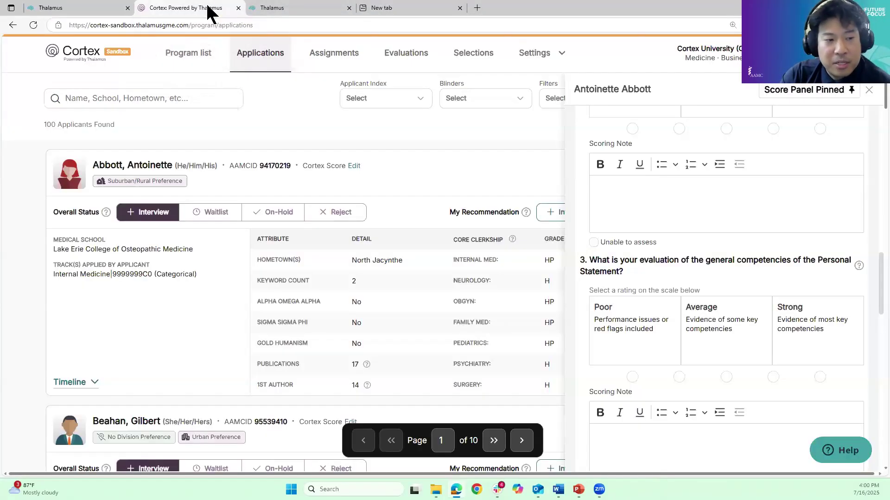